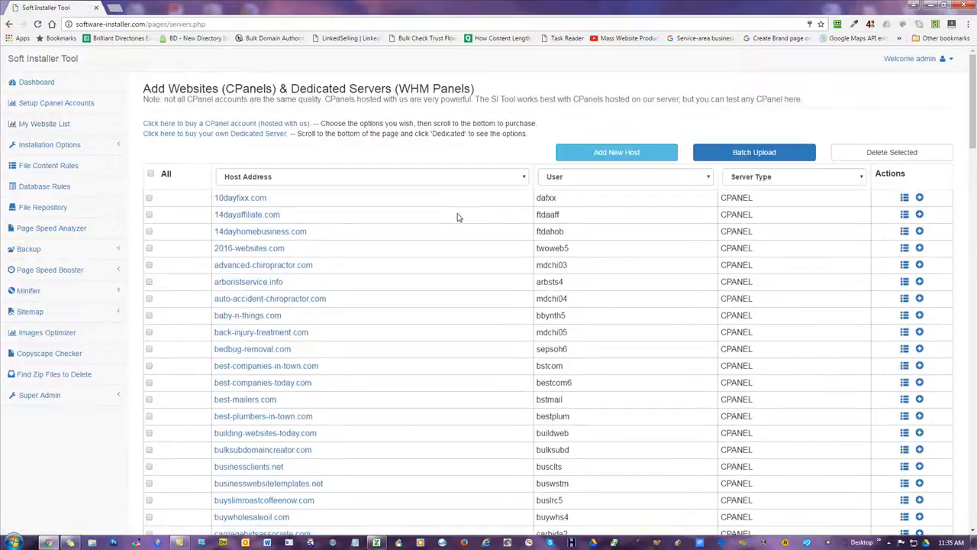
- Select the 10dayfixx.com address in the Host Address column of the first row and copy it
scroll(344, 176, "down", 1)
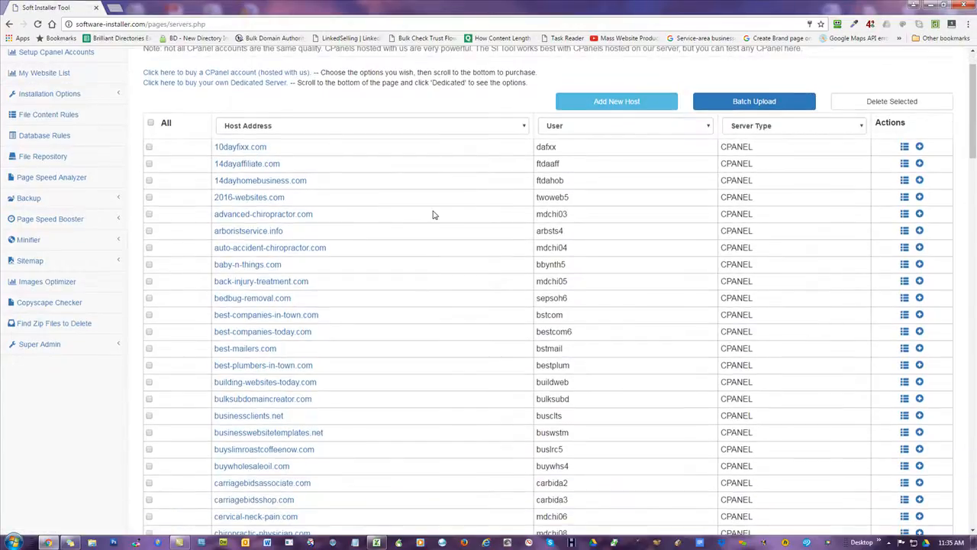
scroll(433, 217, "up", 1)
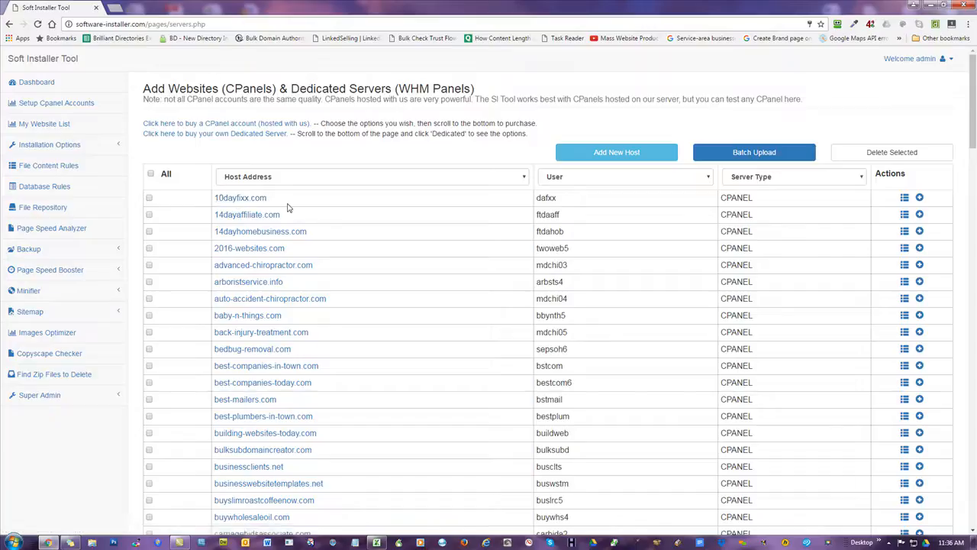
left_click_drag(282, 203, 215, 199)
key("ctrl+c")
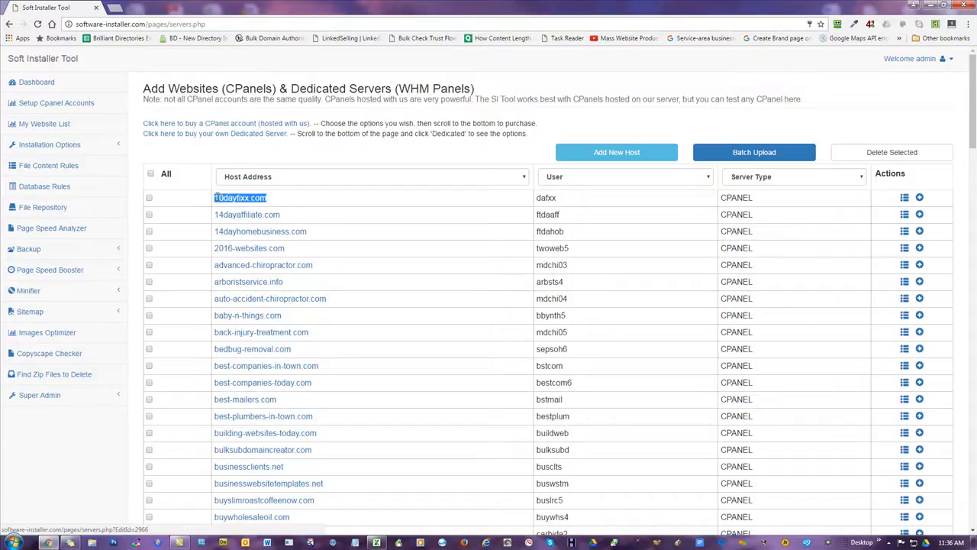
- Open 10dayfixx.com/cpanel in a new browser tab
left_click(112, 8)
key("ctrl+v")
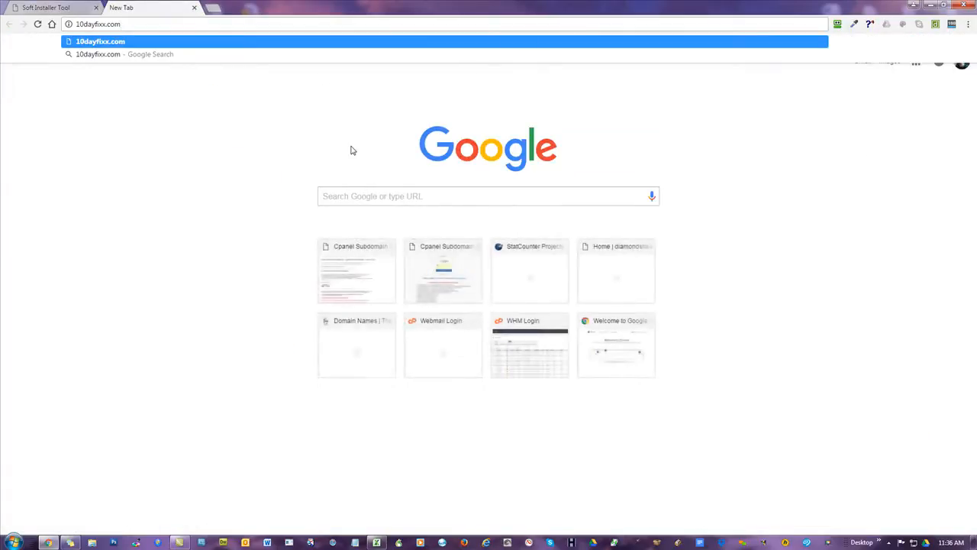
type("/cpanel")
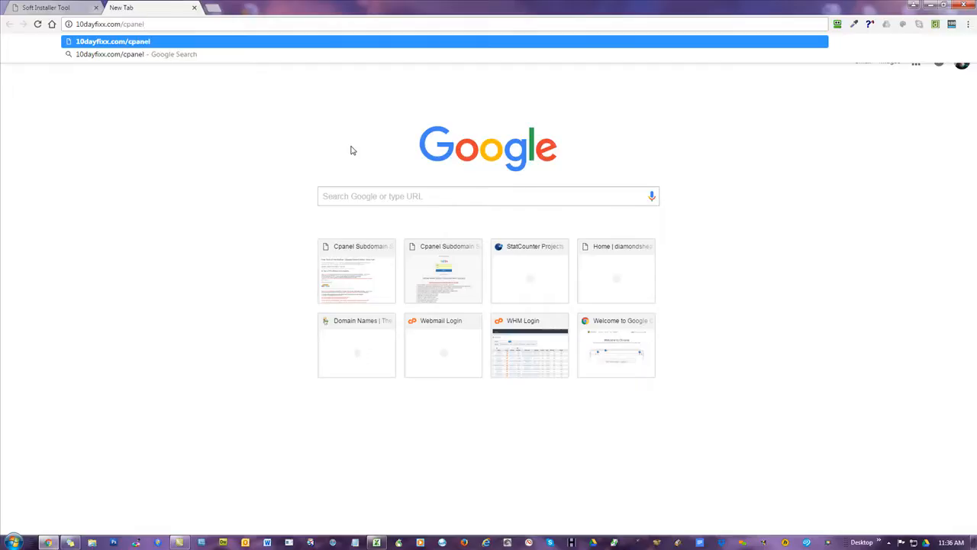
key("Return")
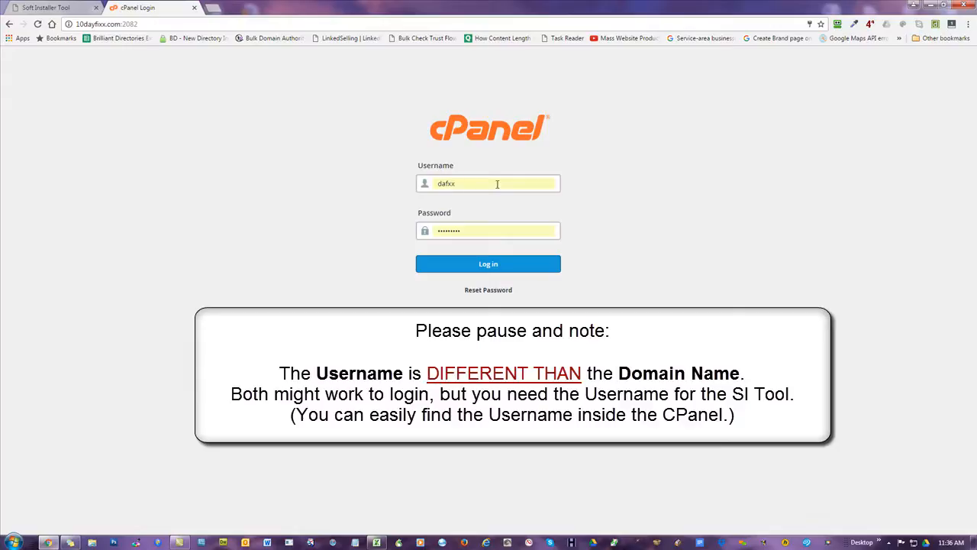
- Log in to cPanel with the saved credentials and look over the dashboard
double_click(497, 183)
key("Tab")
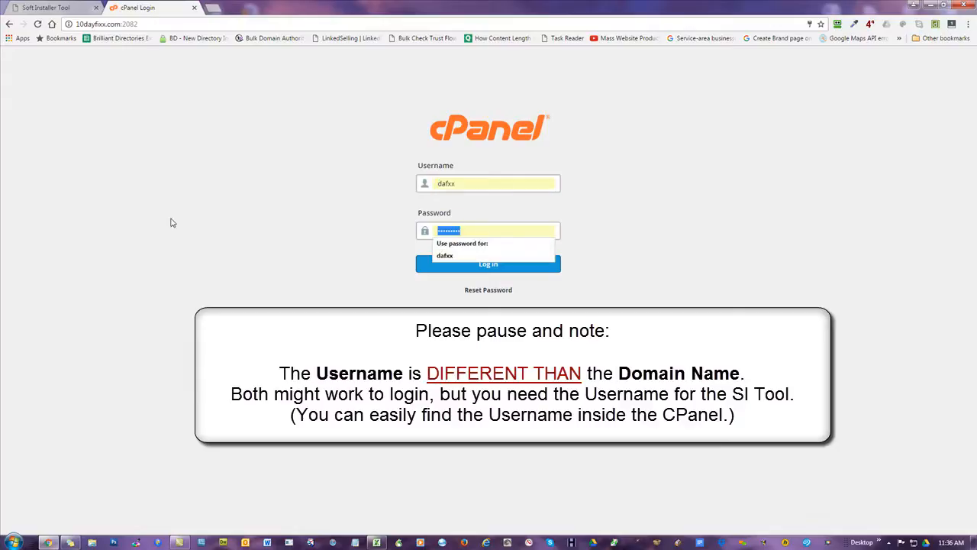
left_click(235, 176)
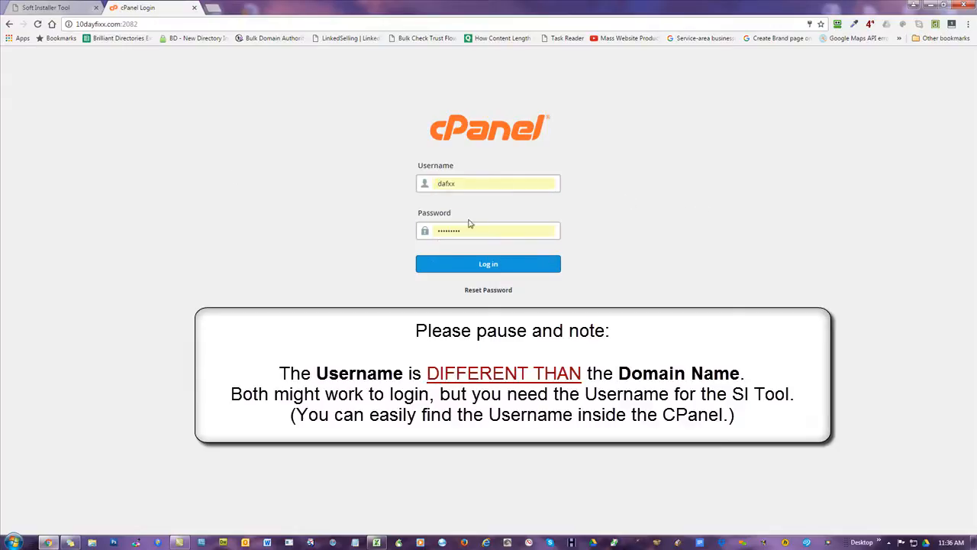
left_click(464, 265)
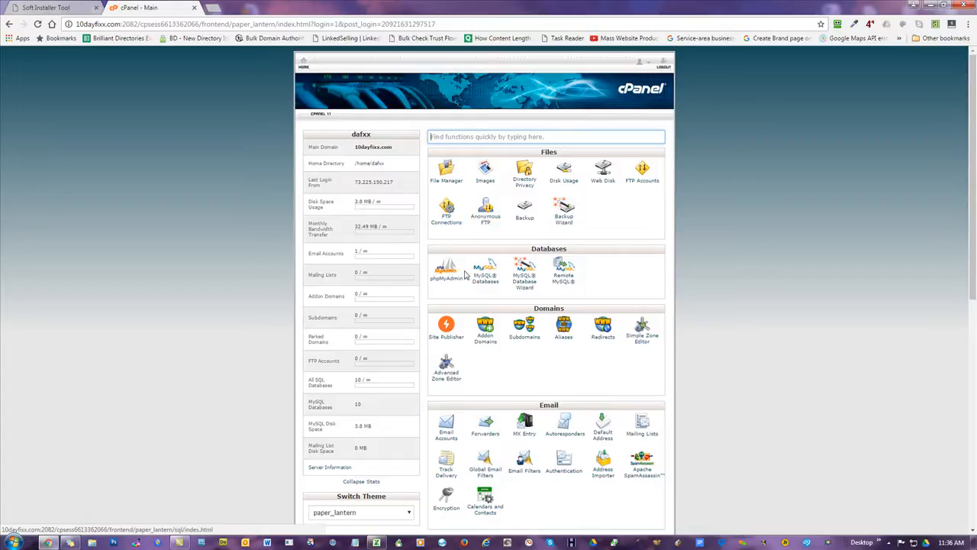
scroll(760, 255, "down", 3)
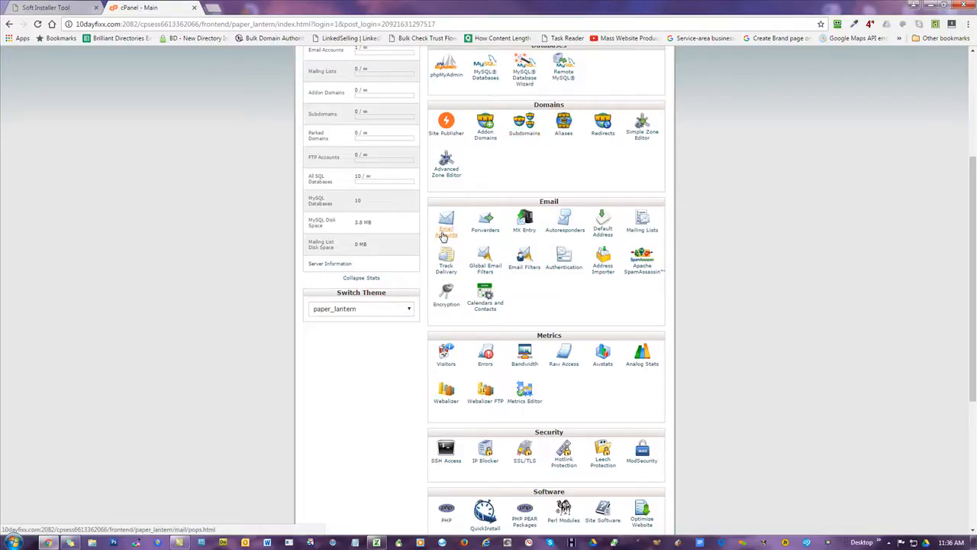
scroll(754, 166, "up", 3)
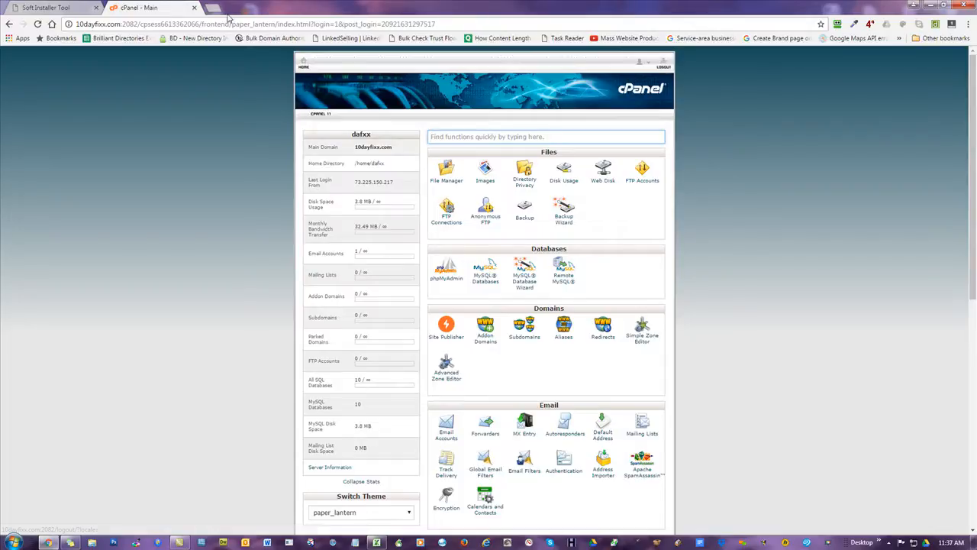
- Close the cPanel tab, then select all hosts and delete them, confirming with OK
left_click(193, 7)
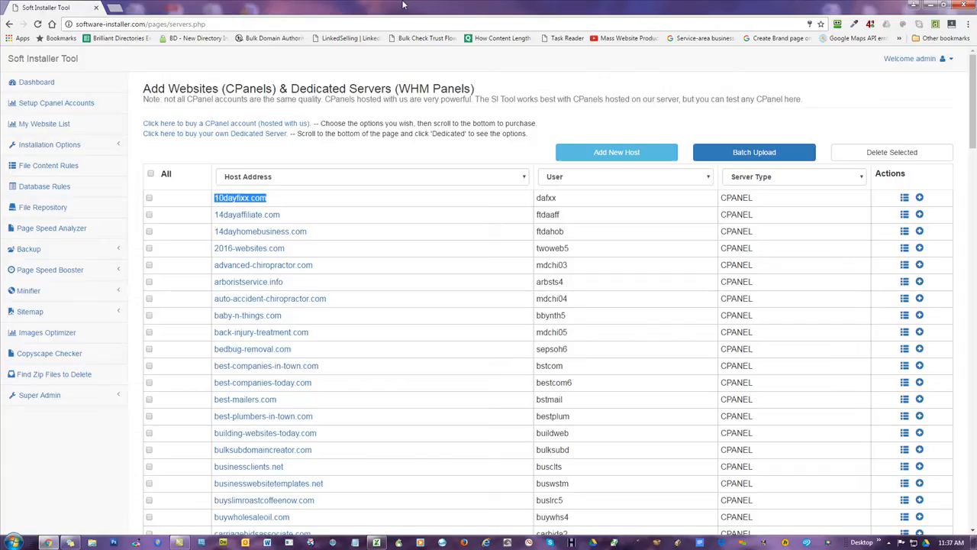
left_click(577, 82)
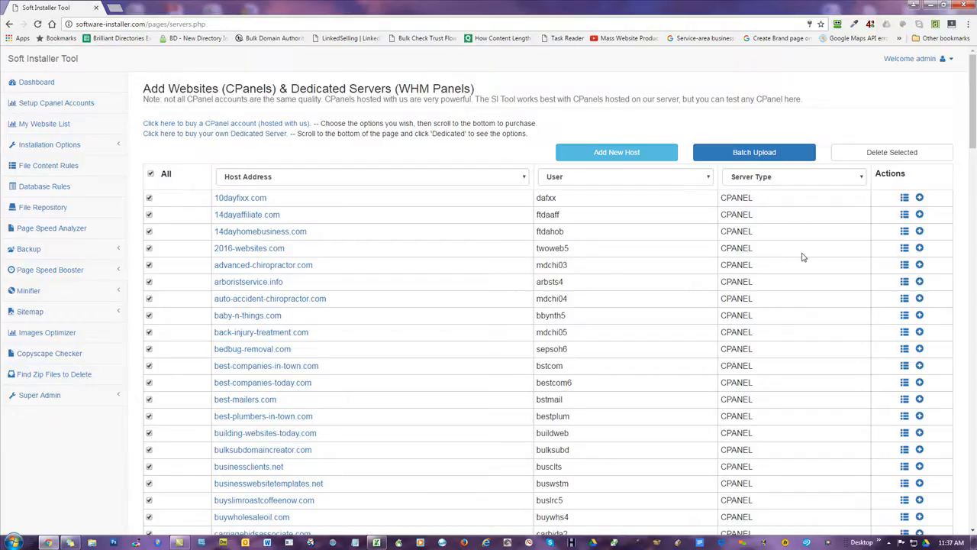
scroll(850, 179, "down", 3)
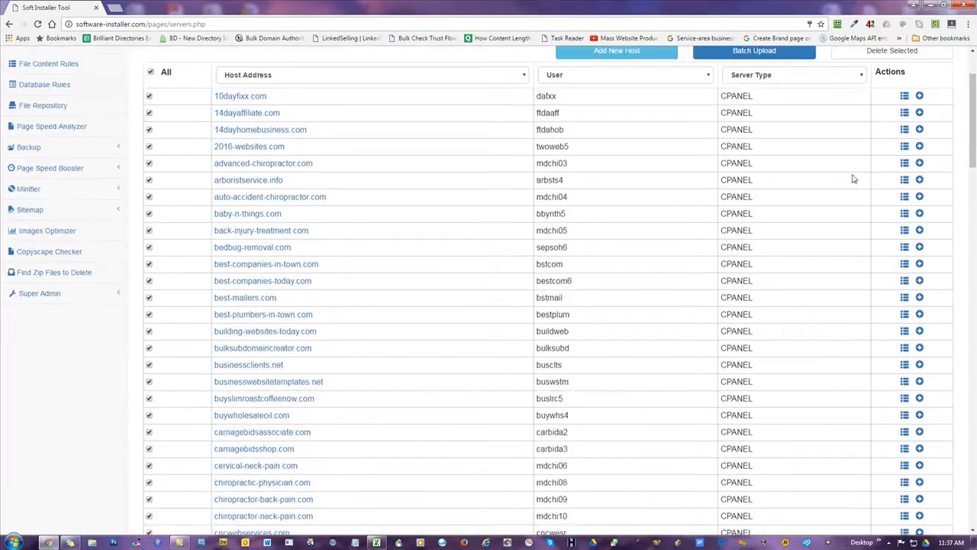
scroll(823, 212, "up", 3)
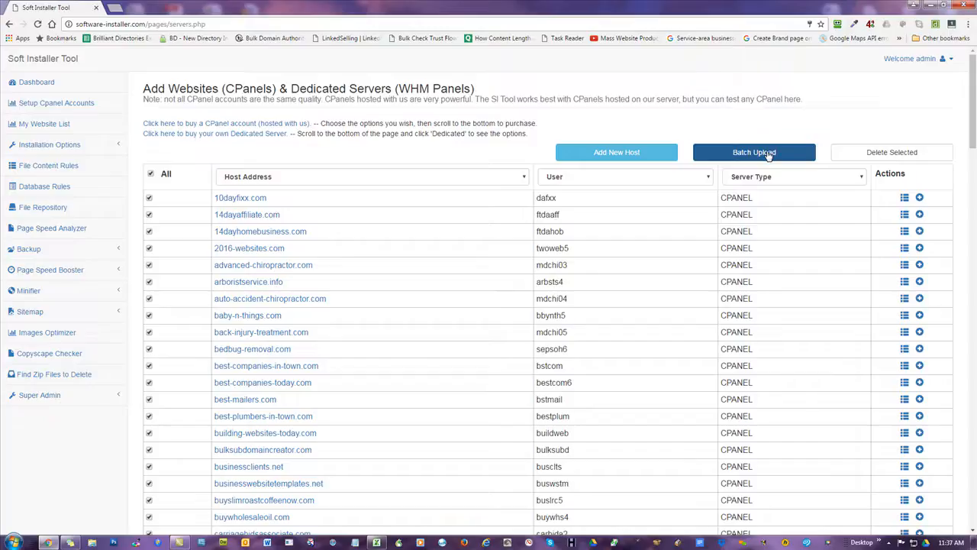
left_click(894, 152)
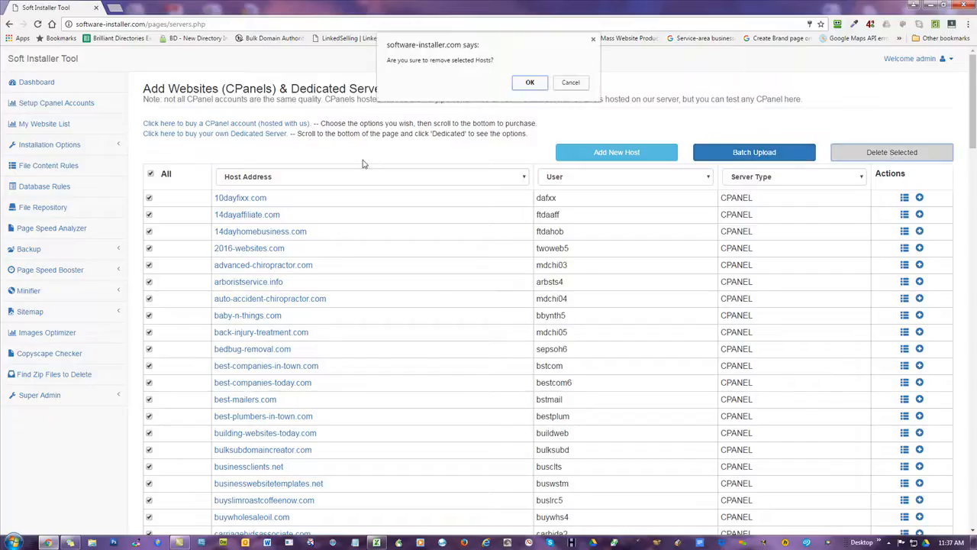
left_click(530, 82)
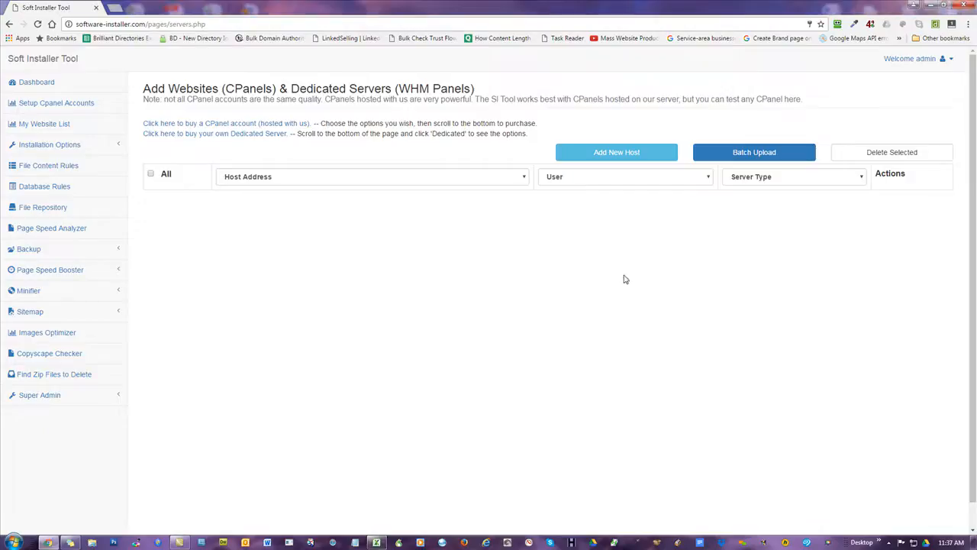
- Load mowg-samples.com from the address bar suggestion in a new Chrome tab
left_click(116, 7)
type("mow")
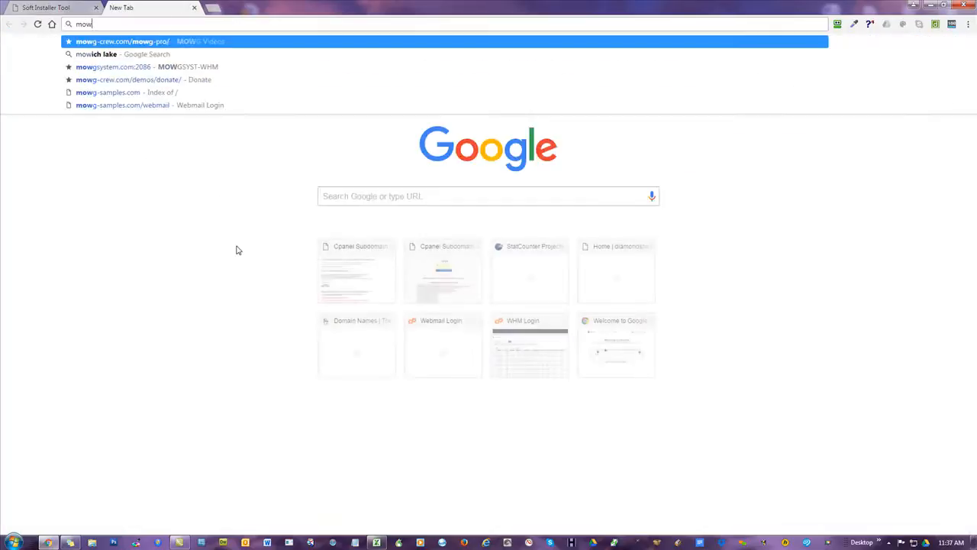
type("g-sam")
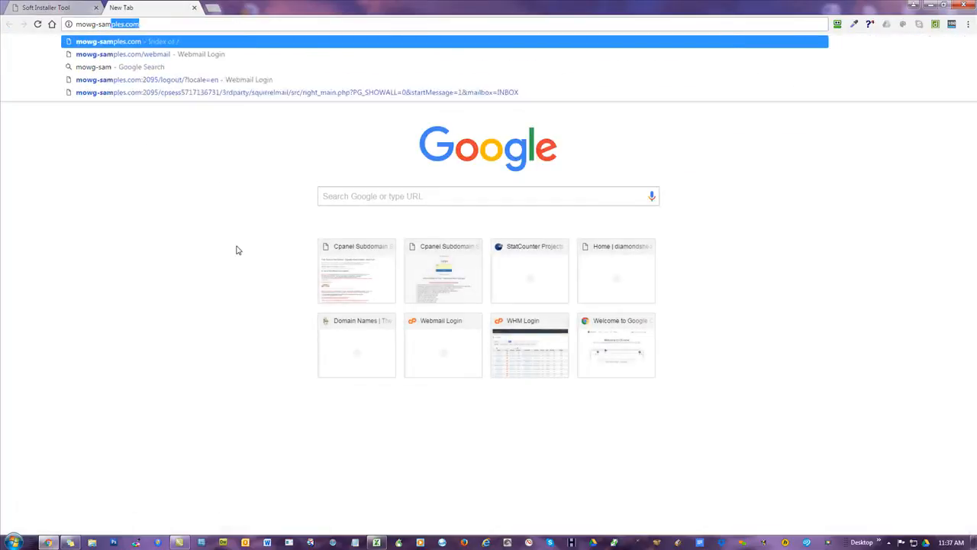
key("Return")
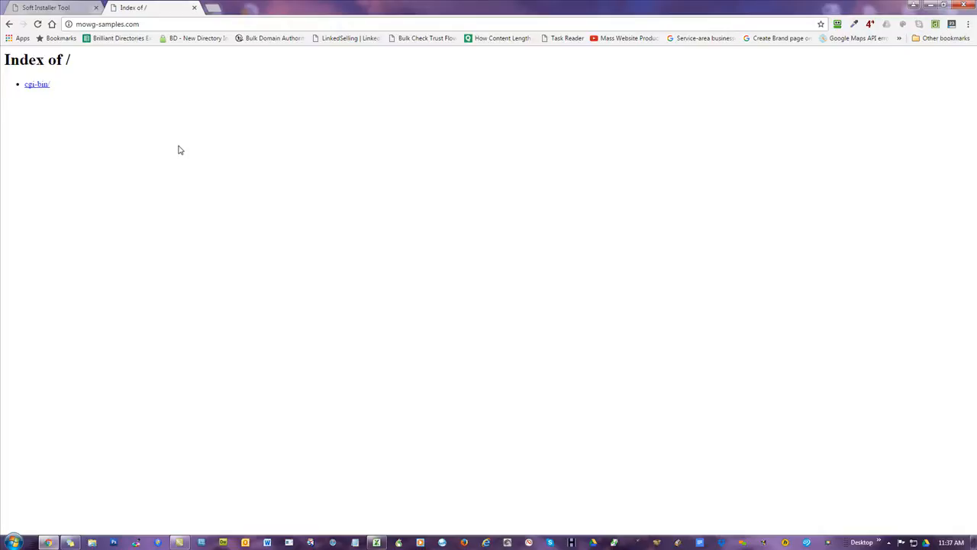
- Back in Soft Installer Tool, start a new host and choose WHM Server as its server type
left_click(44, 9)
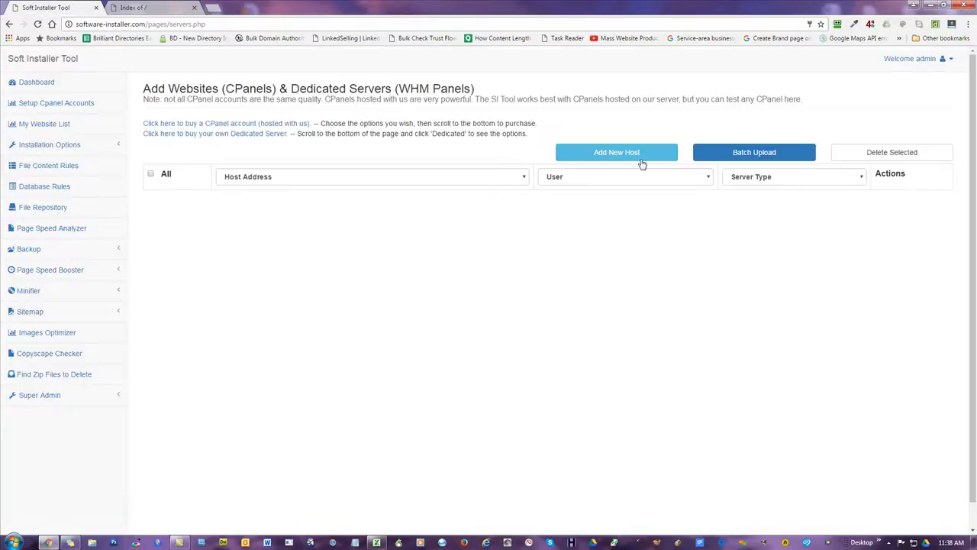
left_click(600, 153)
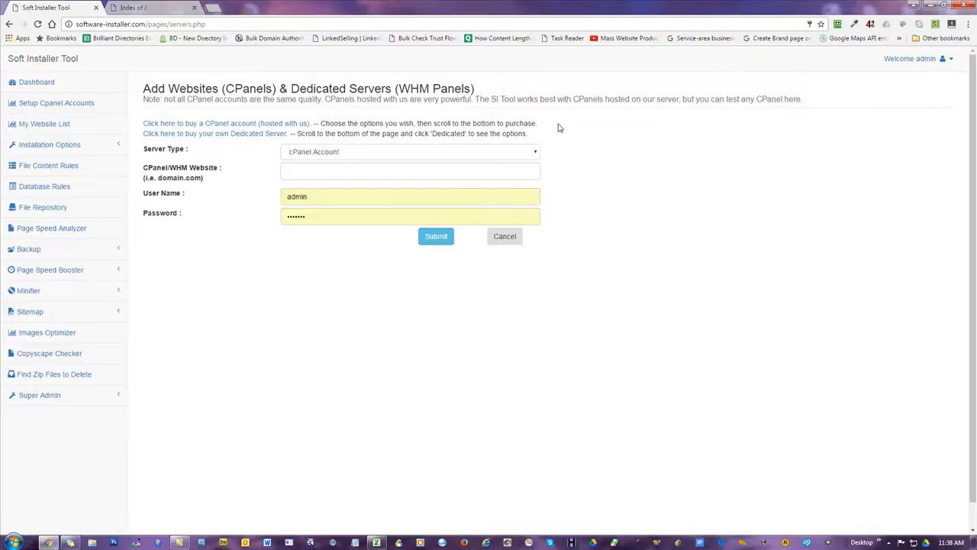
left_click(348, 154)
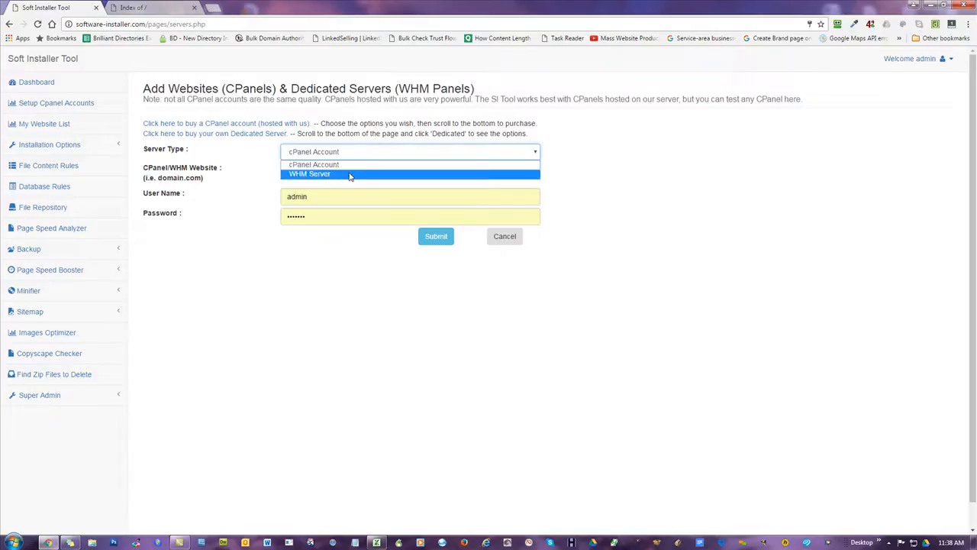
left_click(349, 174)
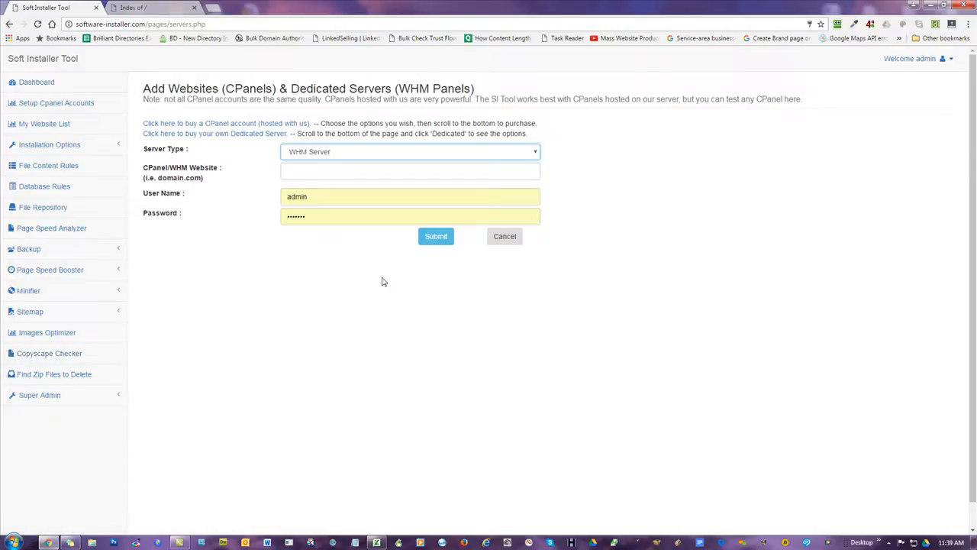
- Toggle the server type between cPanel Account and WHM Server and select the prefilled user name
left_click(321, 152)
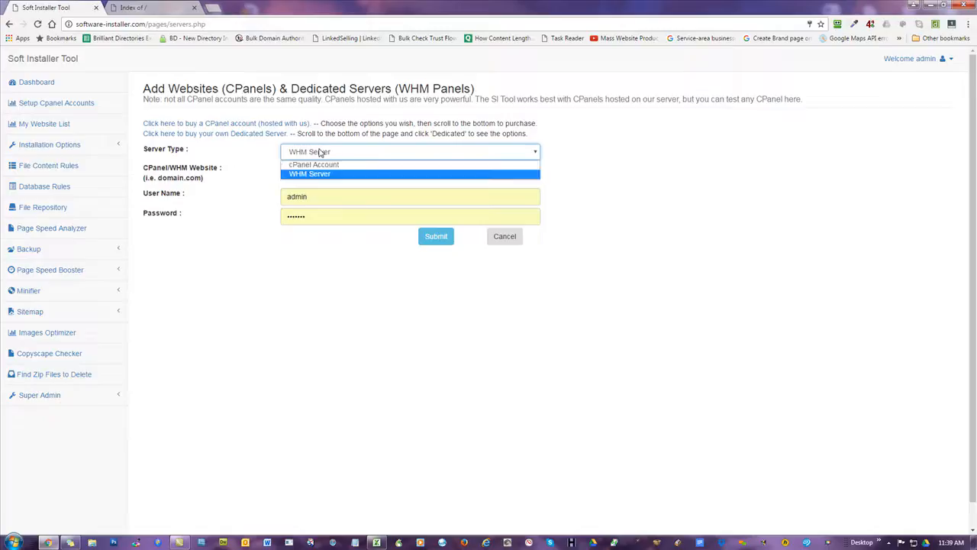
left_click(330, 165)
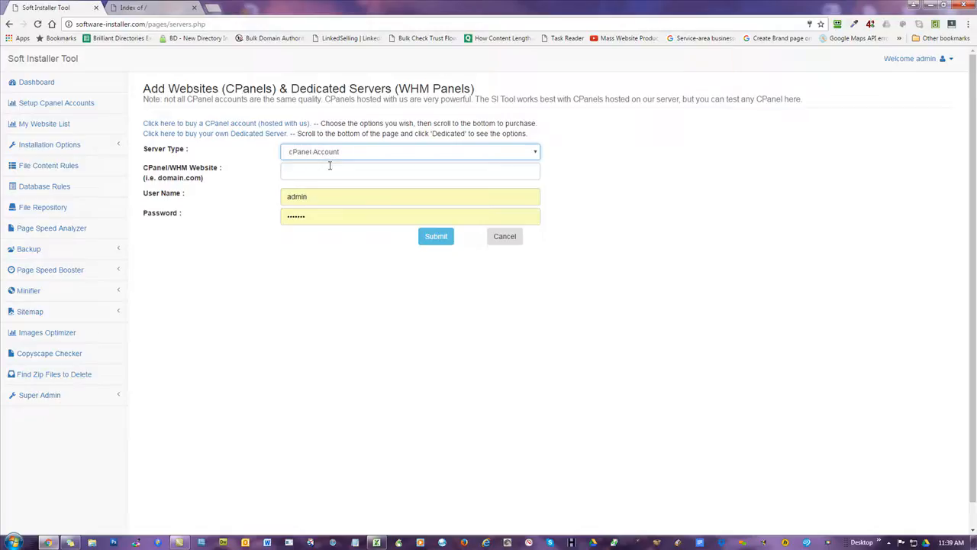
left_click(338, 153)
left_click(323, 171)
left_click(325, 196)
left_click_drag(325, 196, 184, 192)
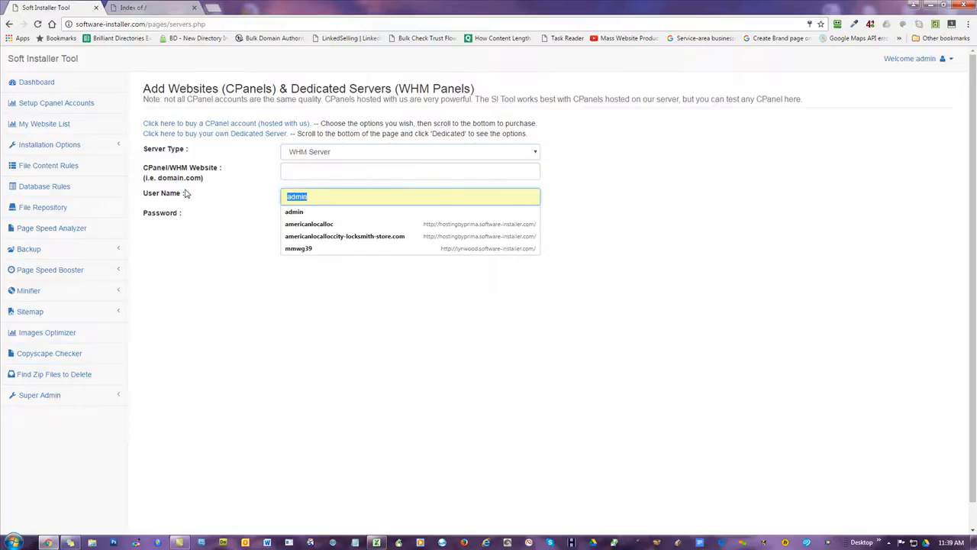
left_click(205, 167)
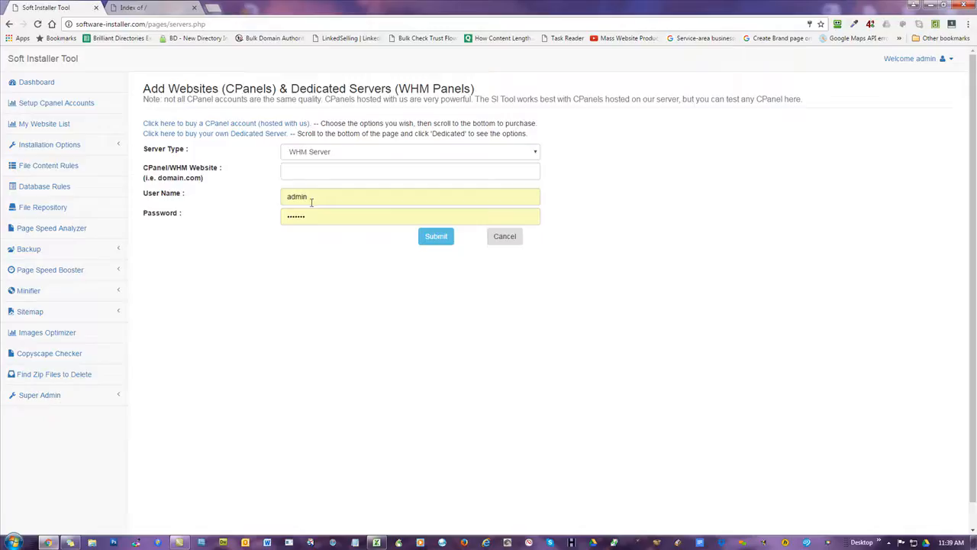
left_click_drag(315, 201, 152, 193)
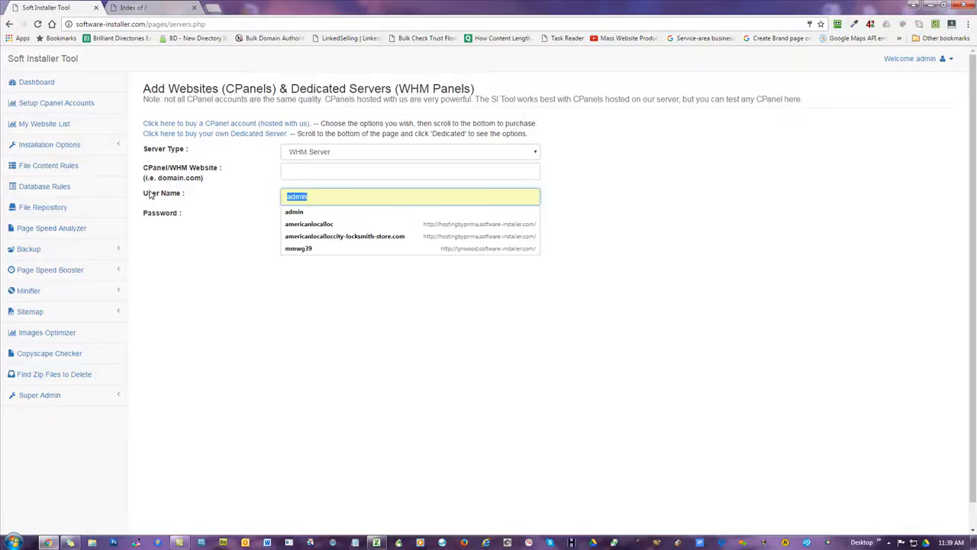
left_click(274, 311)
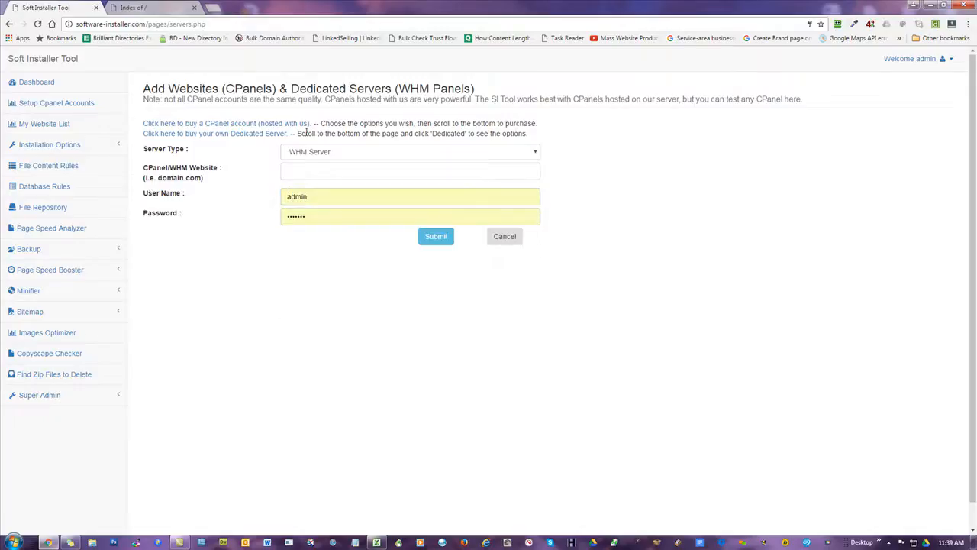
left_click(302, 218)
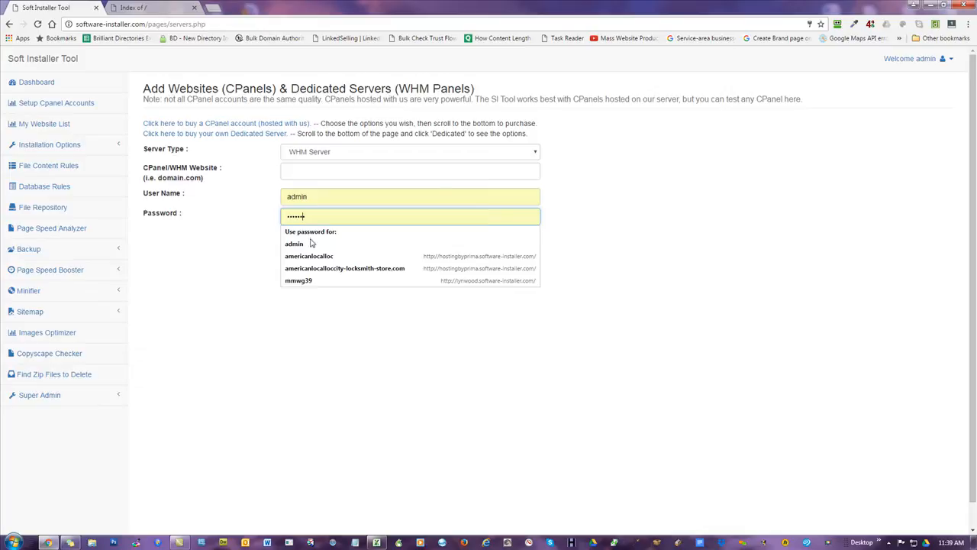
- Set the server type to cPanel Account and enter mowg-samples.com as the website
left_click(321, 151)
left_click(335, 165)
type("mowg-")
key("Down")
key("Return")
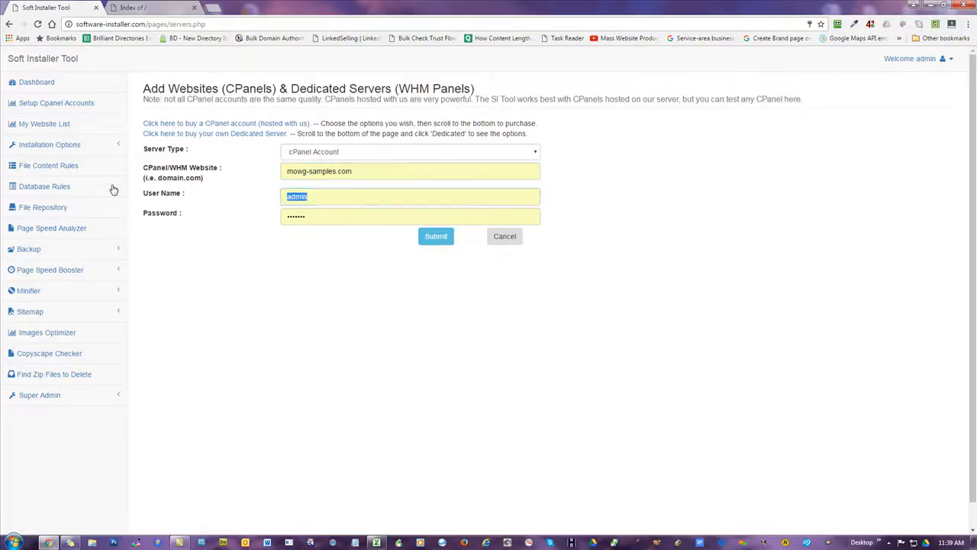
- Replace the prefilled admin user name with the cPanel account's user name
left_click(325, 198)
key("BackSpace")
key("BackSpace")
key("BackSpace")
key("BackSpace")
key("BackSpace")
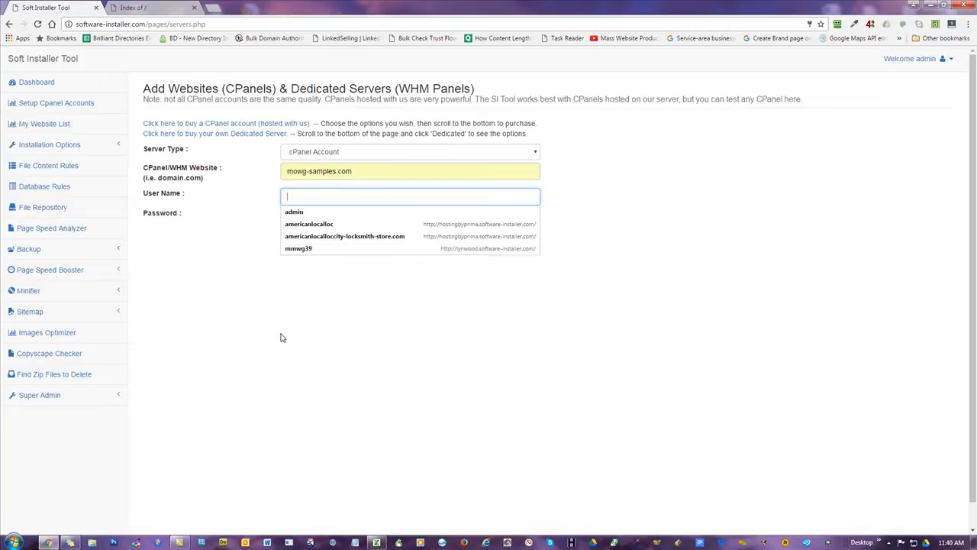
type("mowgsamp")
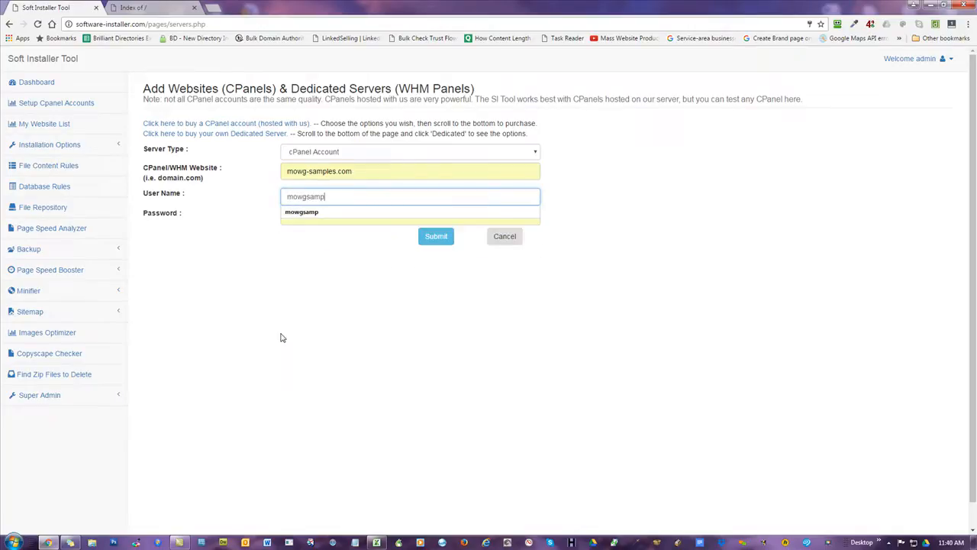
- Open mowg-samples.com/cpanel in the site's tab to check the saved login user name
left_click(310, 323)
left_click(174, 9)
left_click(159, 23)
left_click(158, 24)
type("/cpanel")
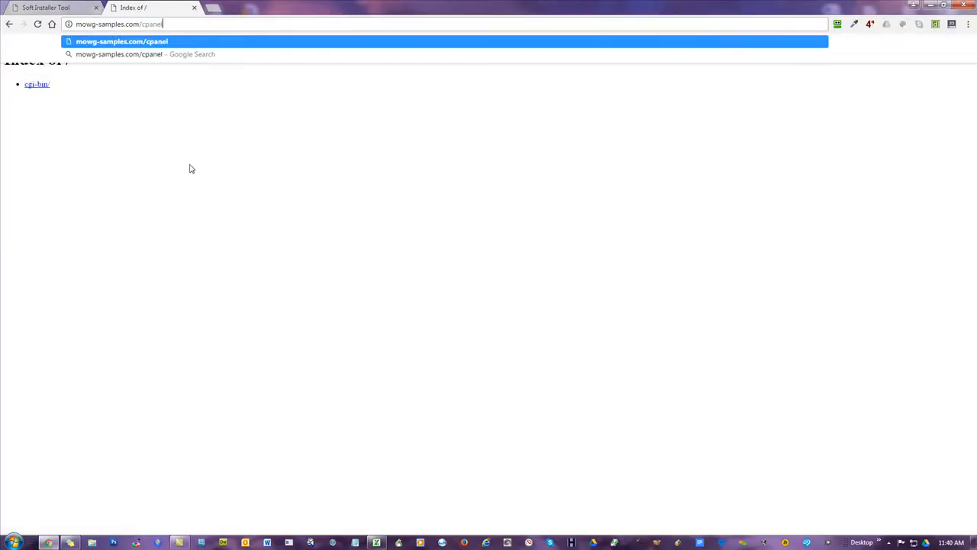
key("Return")
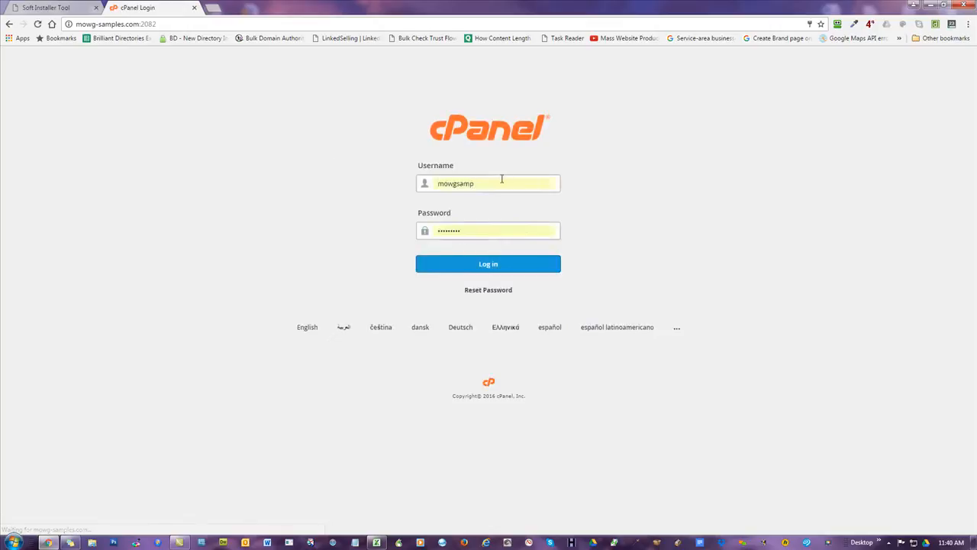
left_click_drag(501, 181, 301, 170)
left_click(280, 172)
- Back in Soft Installer Tool, replace the prefilled password with the account's password
left_click(62, 9)
left_click(326, 219)
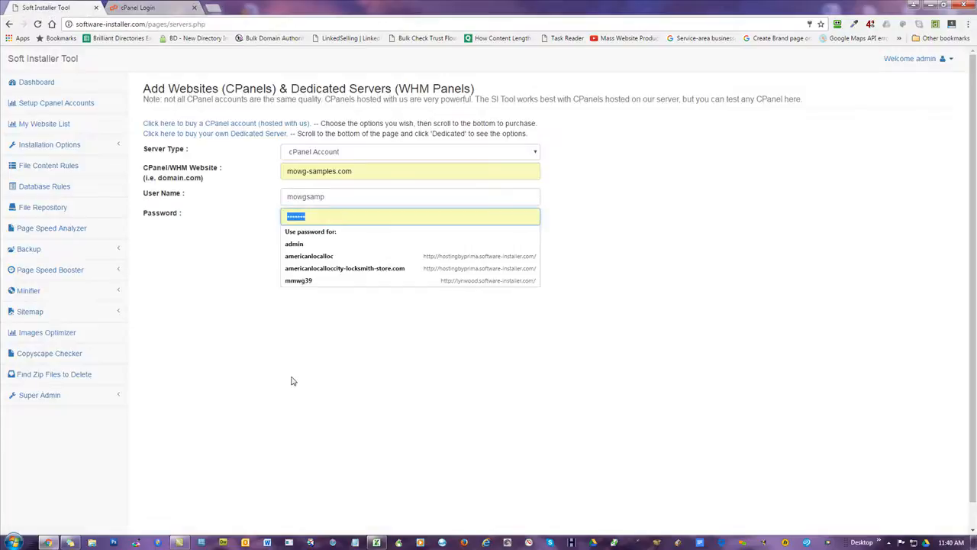
type("••")
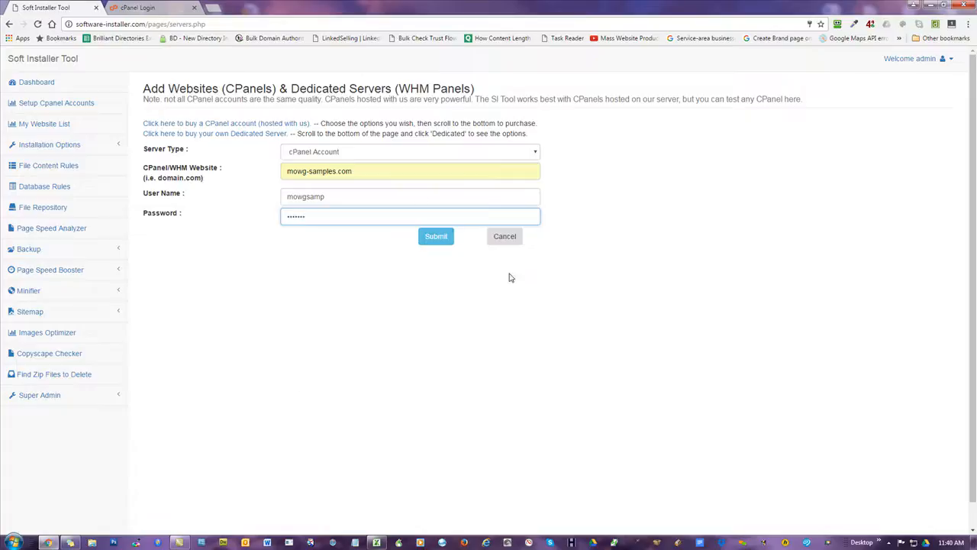
- Submit the mowg-samples.com host and dismiss the 'Added Successfully' alert
left_click(443, 235)
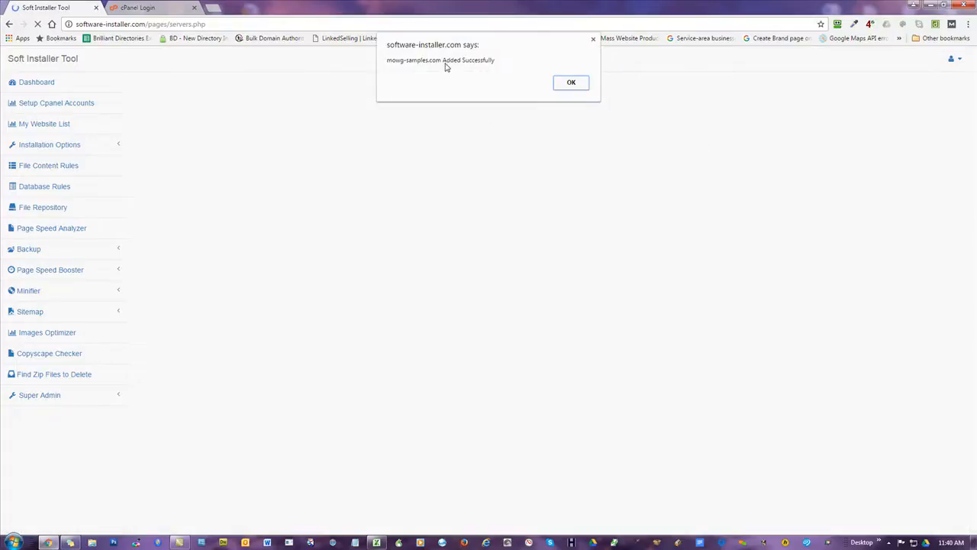
left_click(571, 84)
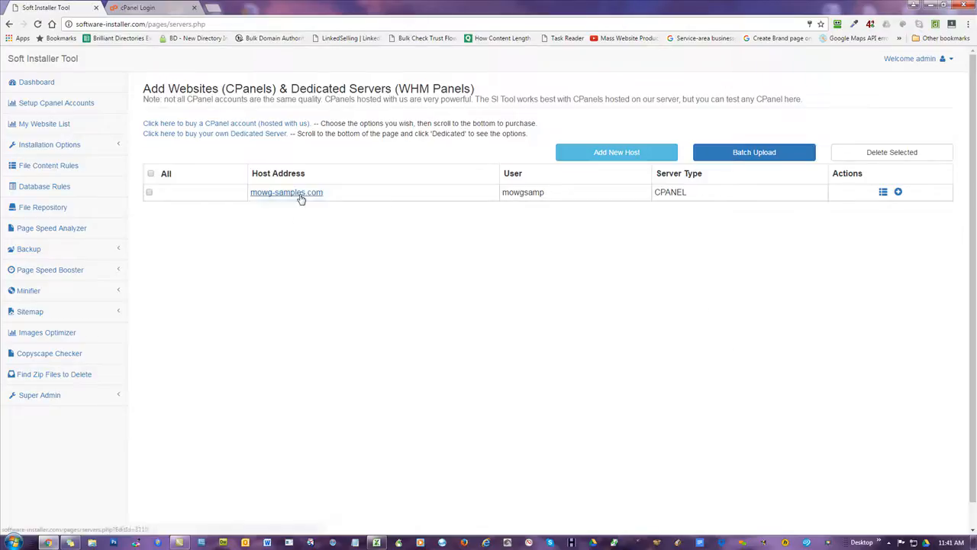
- Add host 10dayfixx.com with its user name and password pasted from Excel, then submit
left_click(618, 153)
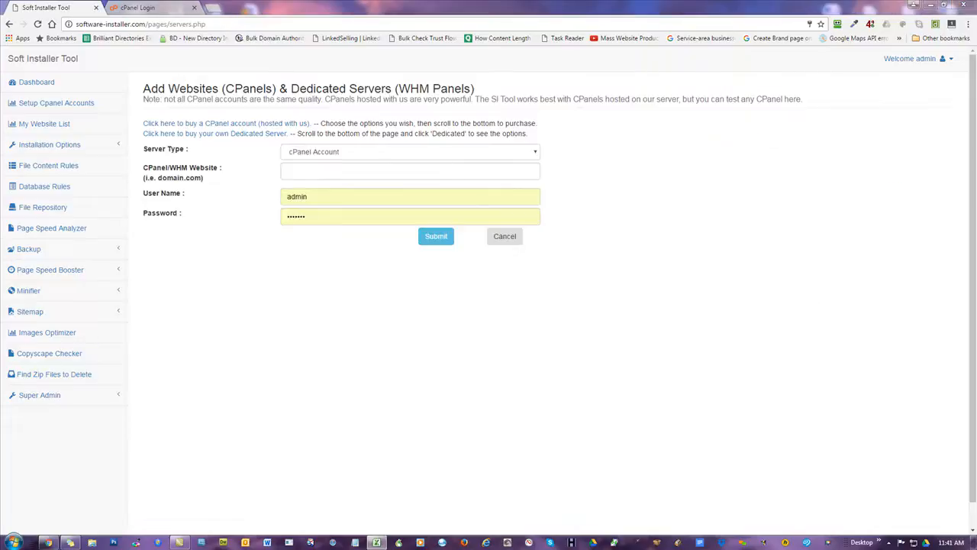
left_click(354, 170)
type("10dayfixx.com")
key("alt+Tab")
double_click(316, 199)
key("ctrl+v")
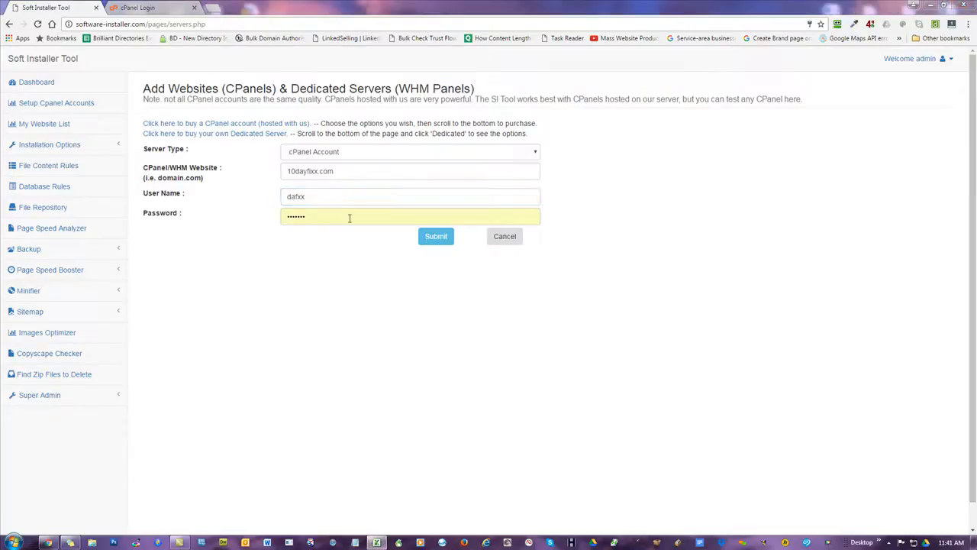
double_click(331, 217)
key("ctrl+v")
left_click(432, 240)
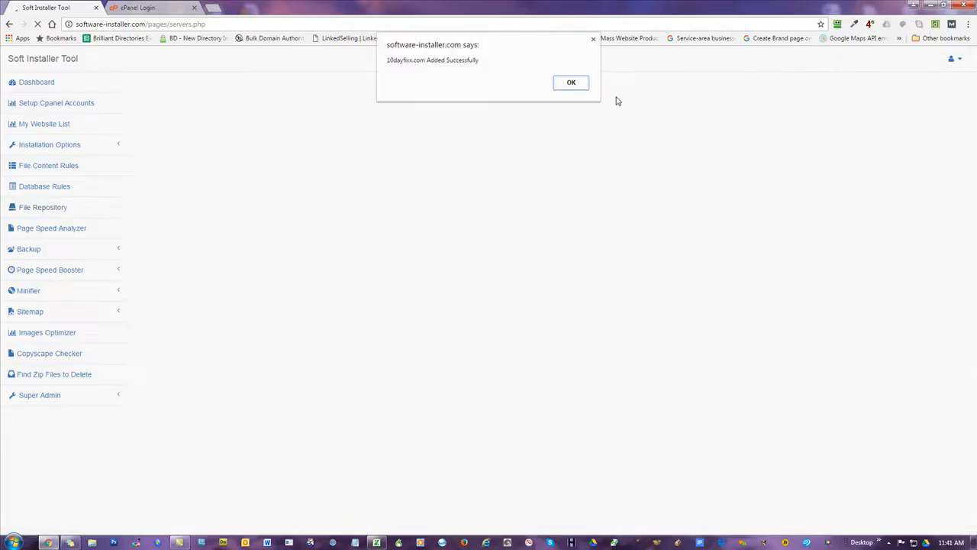
left_click(572, 86)
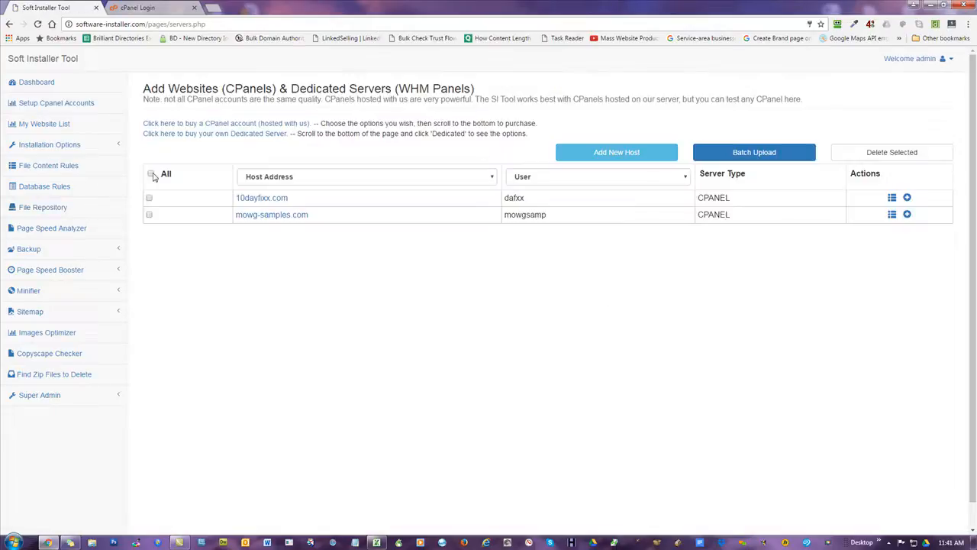
- Delete the mowg-samples.com and 10dayfixx.com hosts, untick All, and open Batch Upload
left_click(149, 216)
left_click(888, 153)
key("Return")
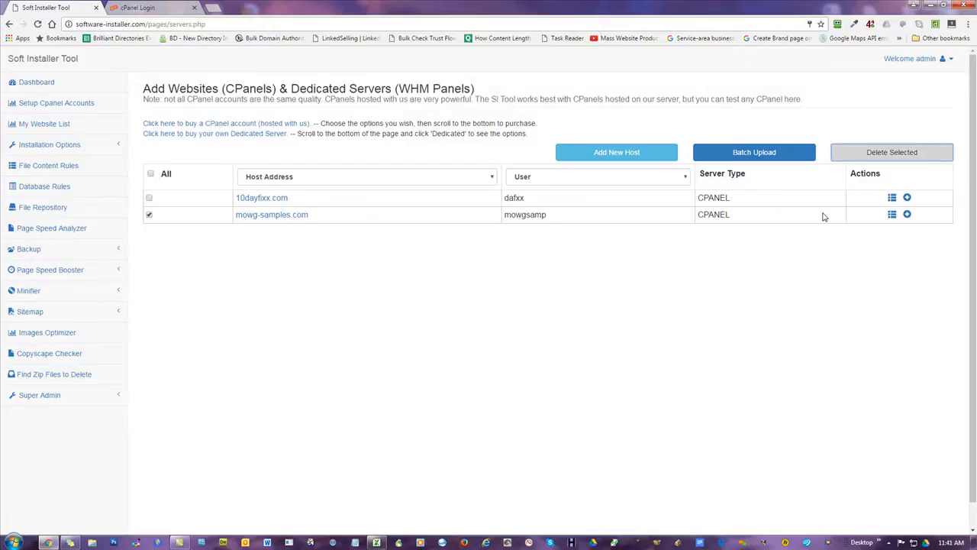
left_click(151, 174)
left_click(883, 153)
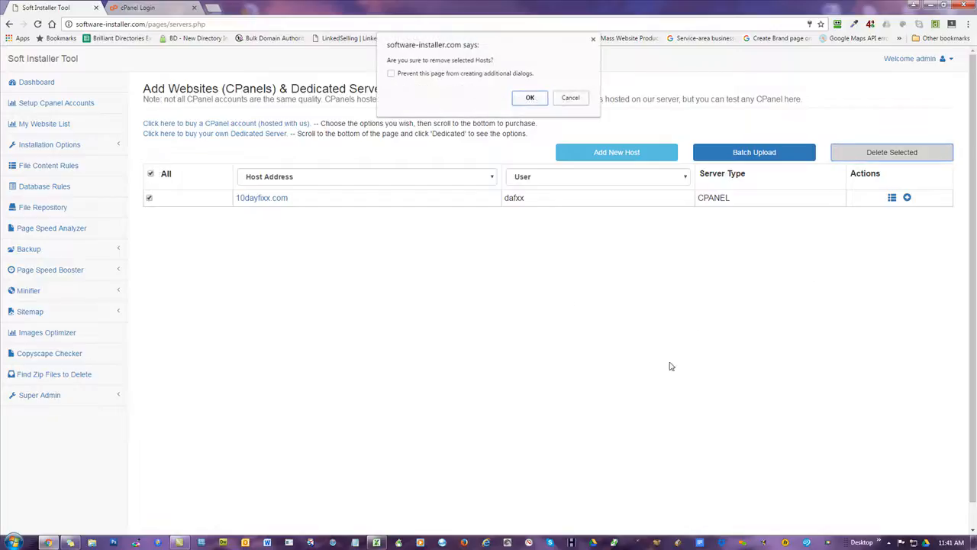
key("Return")
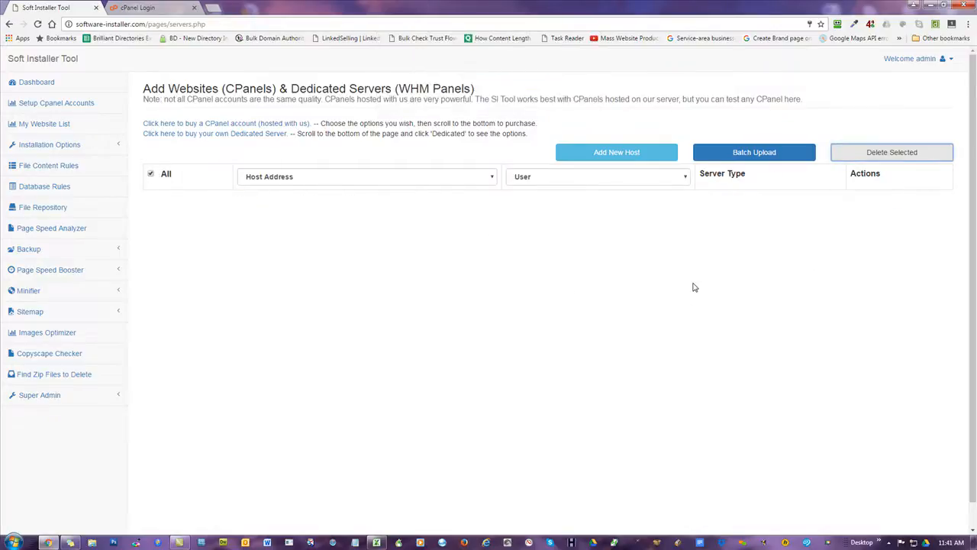
left_click(152, 174)
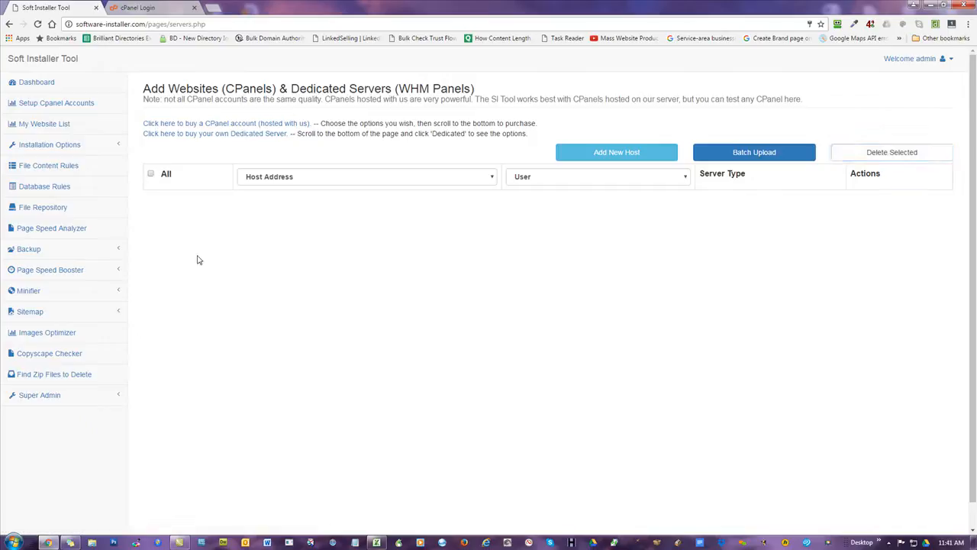
left_click(768, 157)
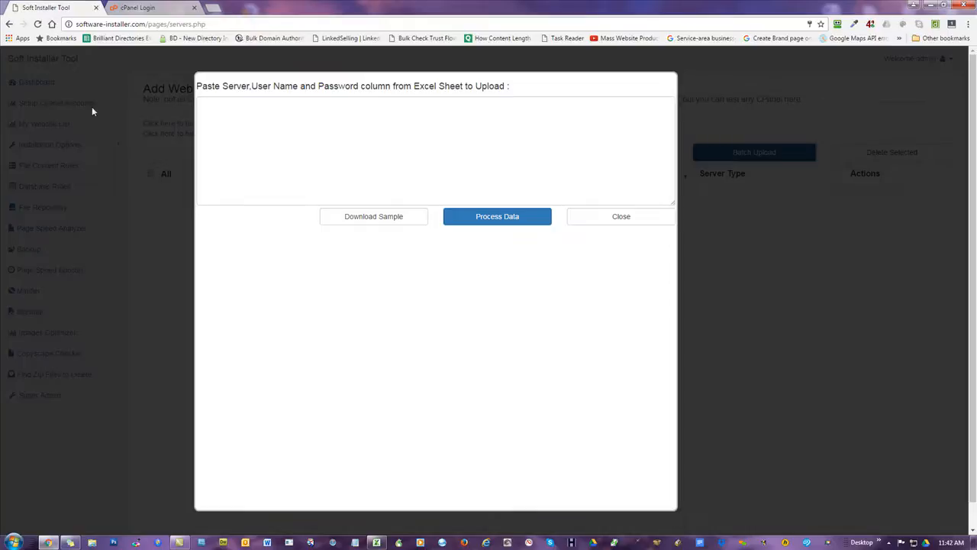
- Open Batch Upload under My Website List, then download and open sample_server.xlsx
left_click(611, 223)
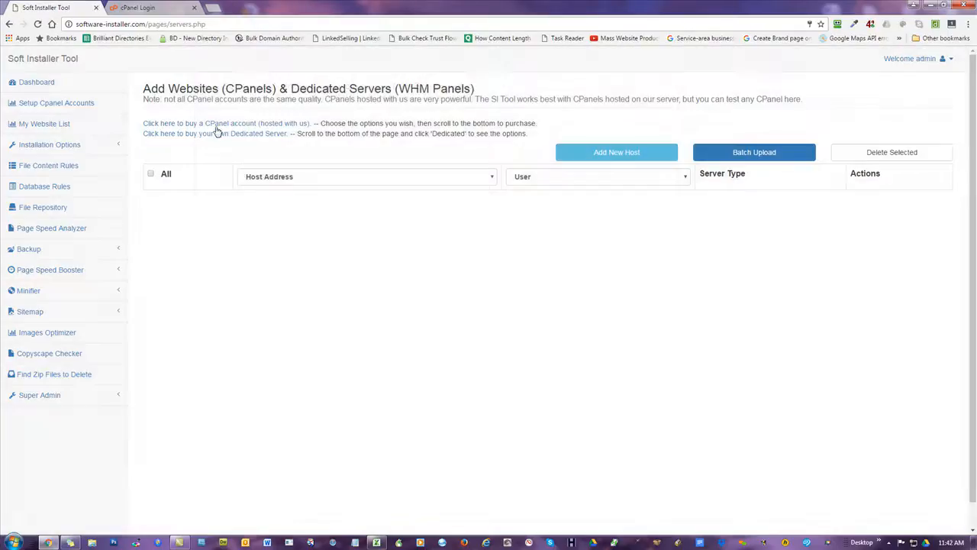
left_click(74, 102)
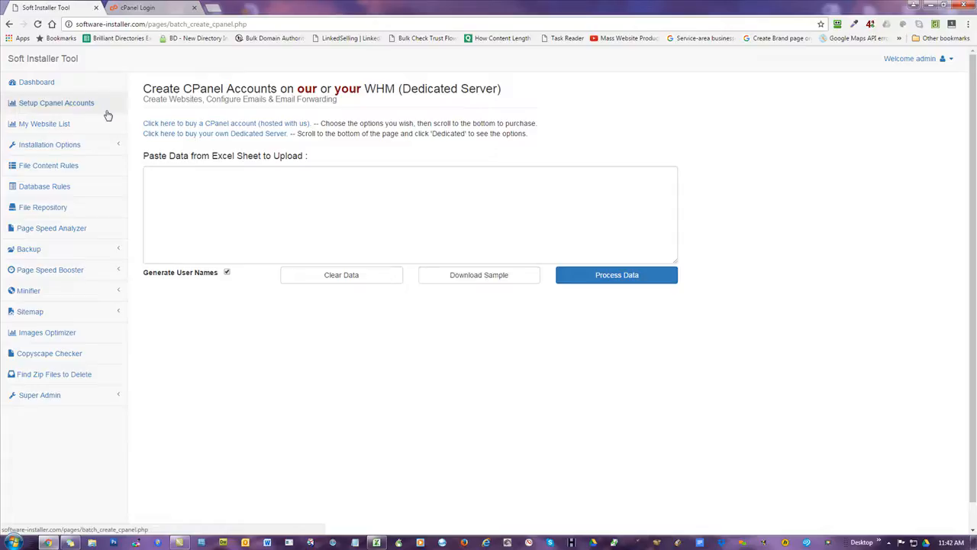
left_click(44, 126)
left_click(746, 156)
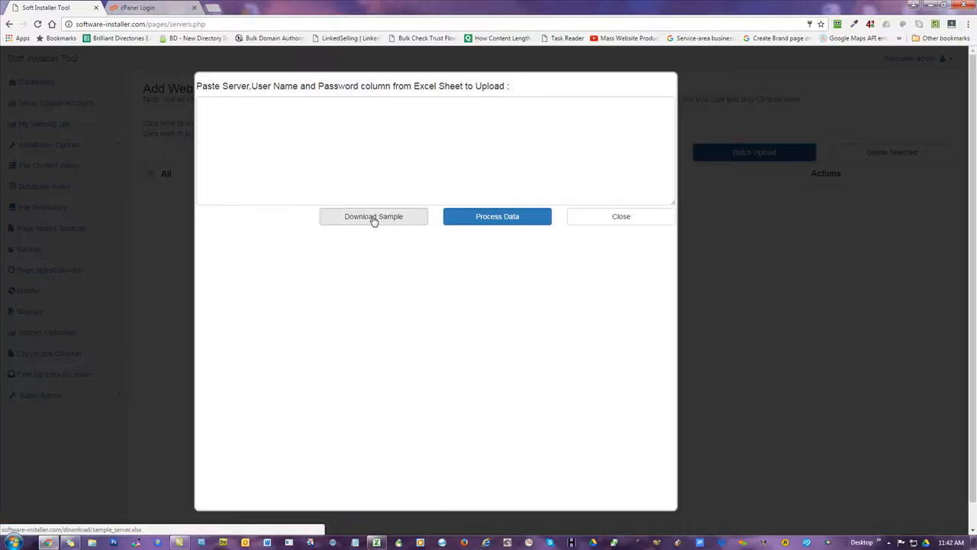
left_click(374, 218)
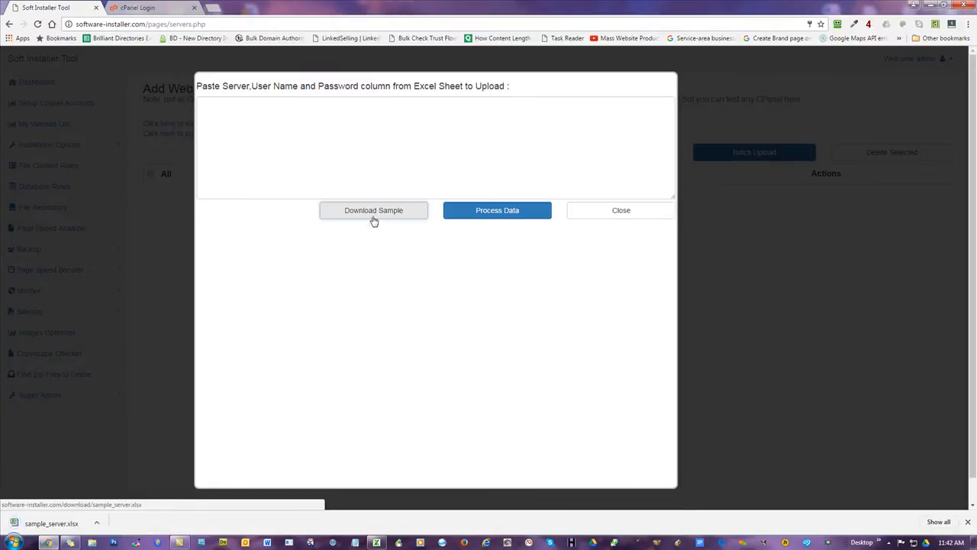
left_click(52, 524)
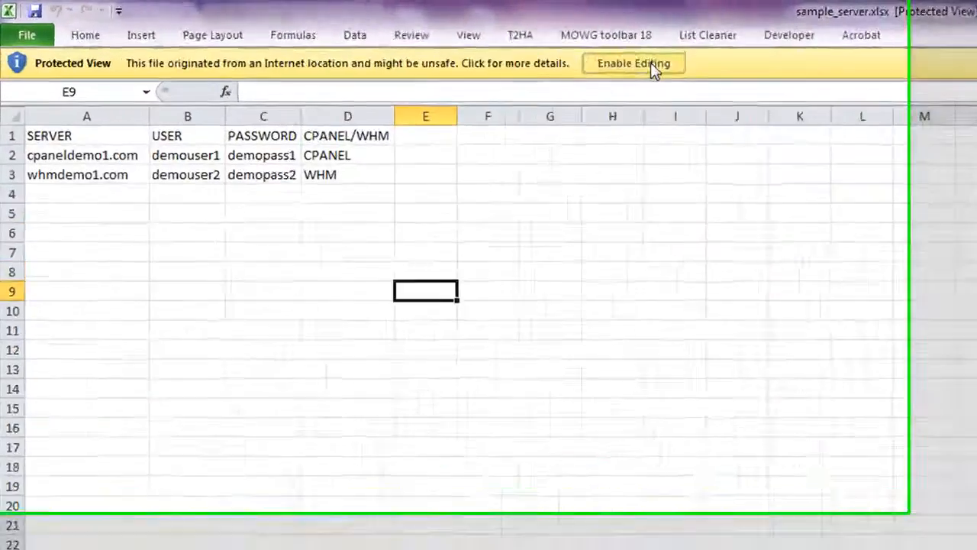
- Enable editing and review the SERVER, USER, PASSWORD and CPANEL/WHM columns of cpaneldemo1.com and whmdemo1.com
left_click(332, 33)
left_click(874, 441)
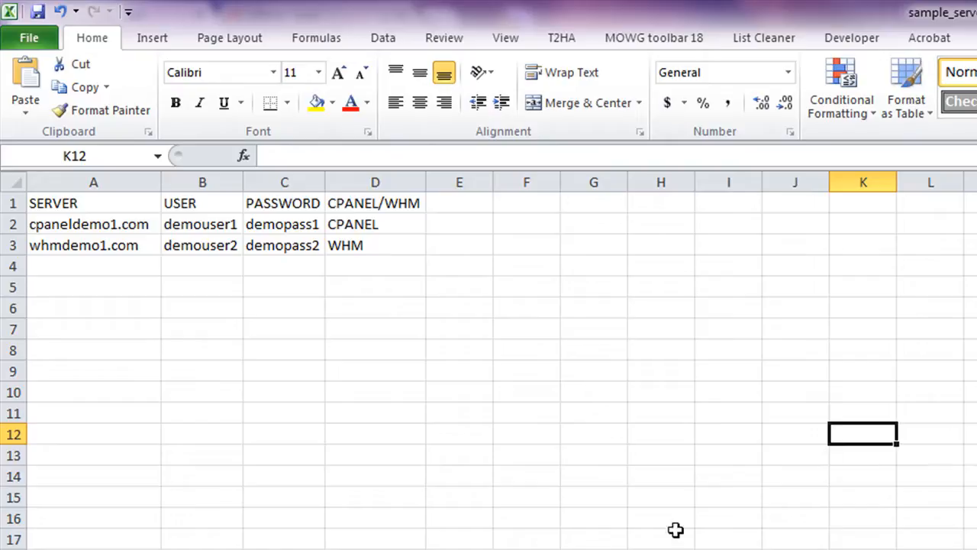
left_click(113, 224)
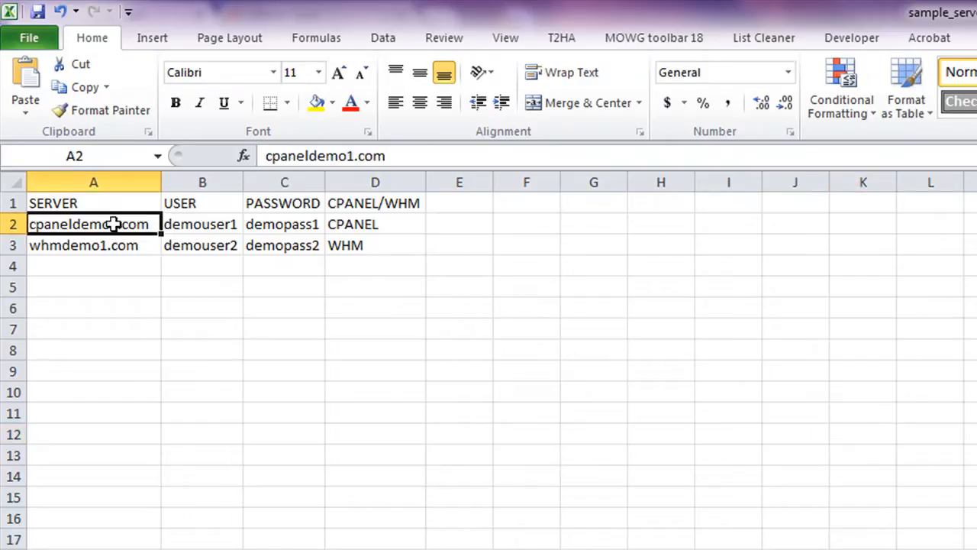
left_click(65, 202)
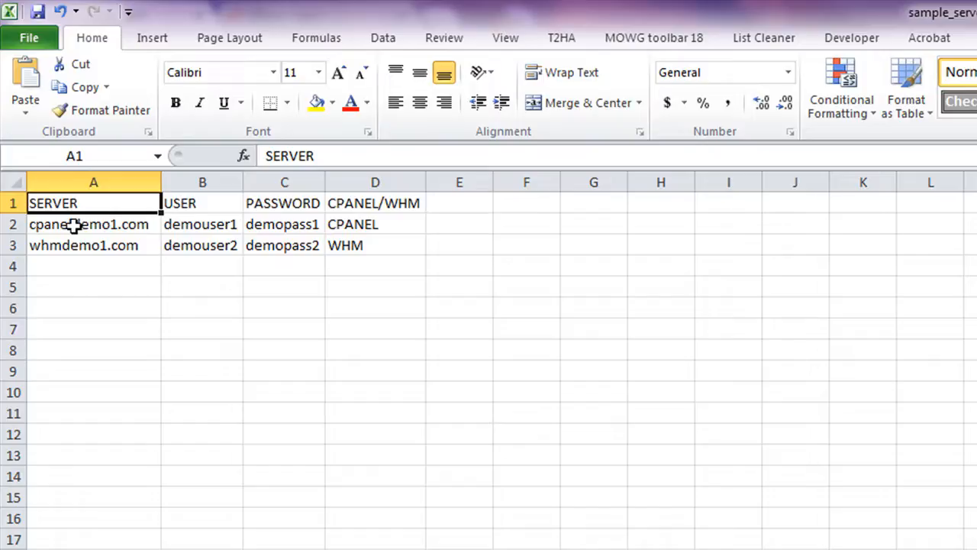
left_click(73, 223)
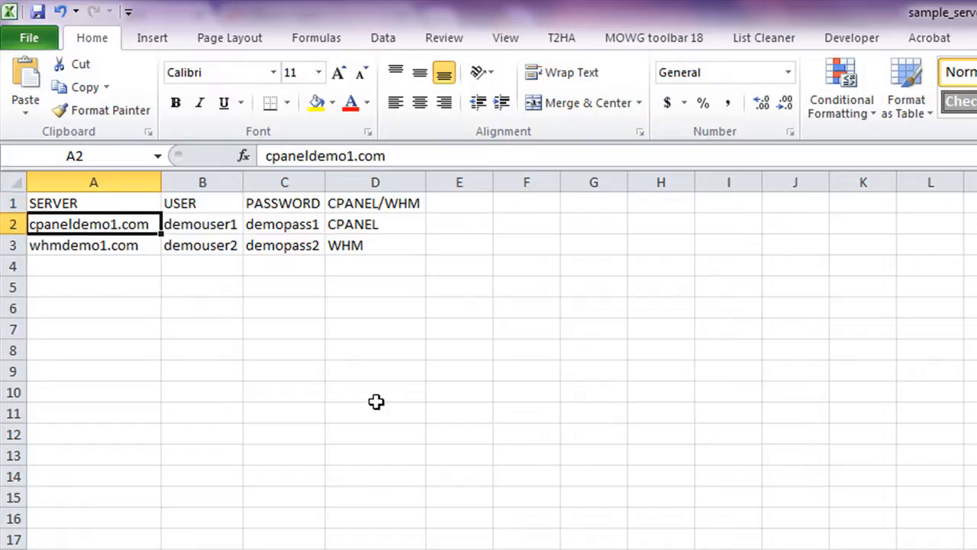
left_click(219, 223)
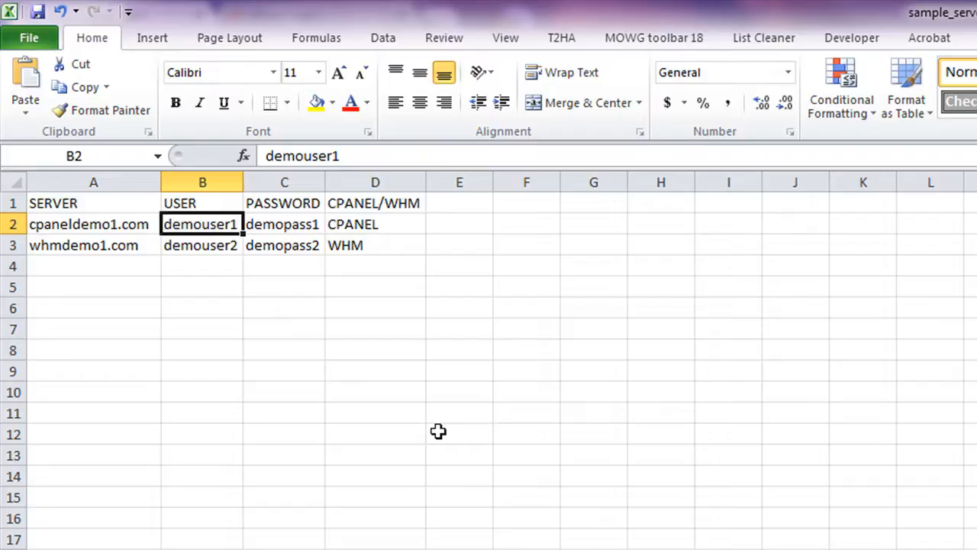
left_click(281, 223)
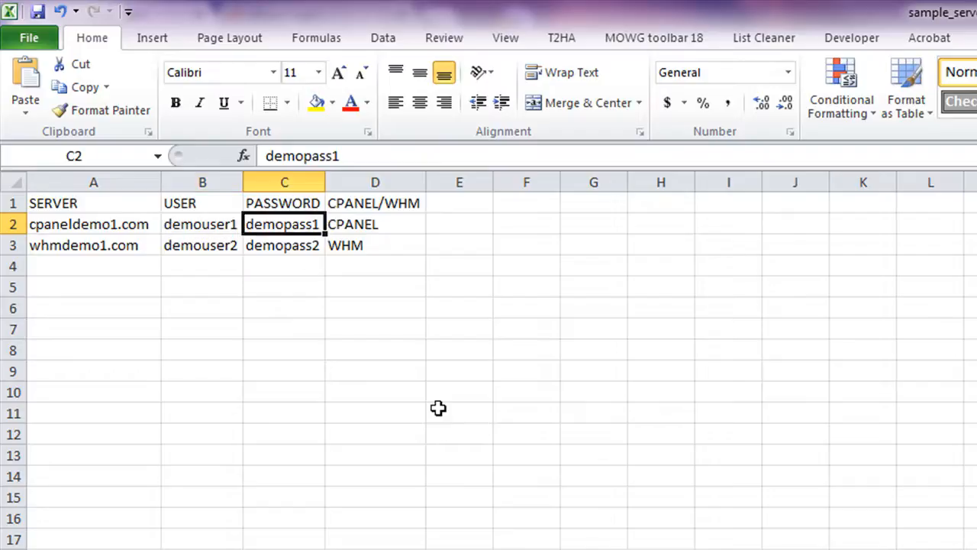
left_click(385, 224)
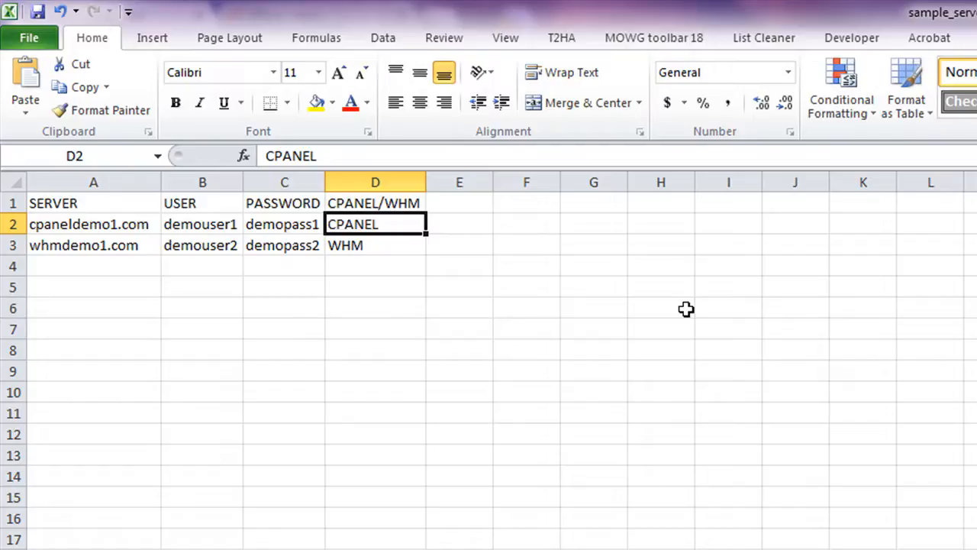
left_click(58, 247)
- Replace demouser2 in B3 with root, then close the sample workbook
left_click(212, 248)
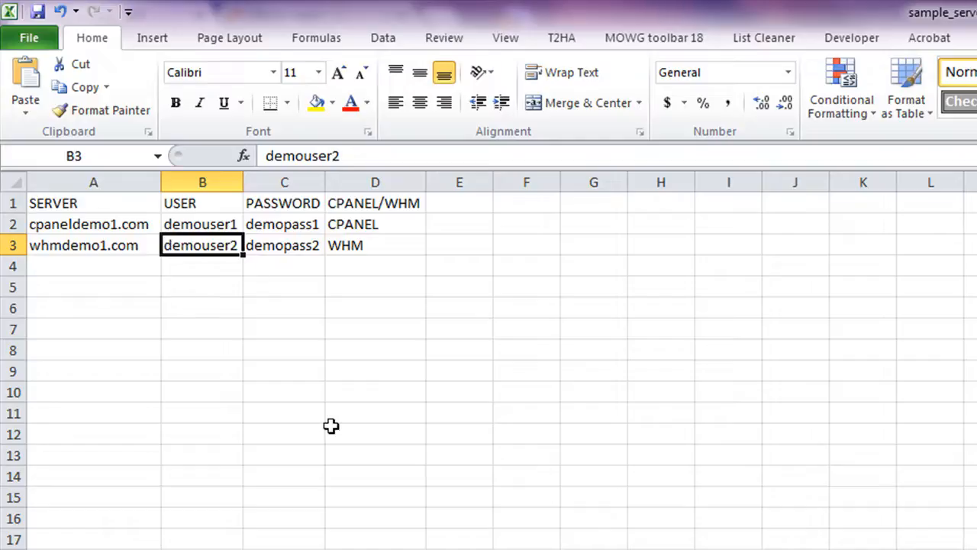
type("root")
left_click(874, 387)
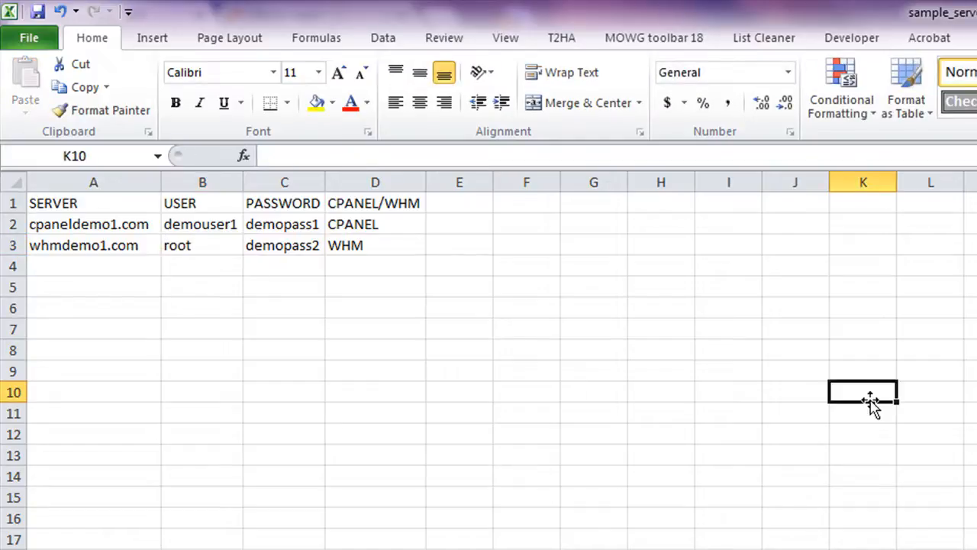
left_click(269, 245)
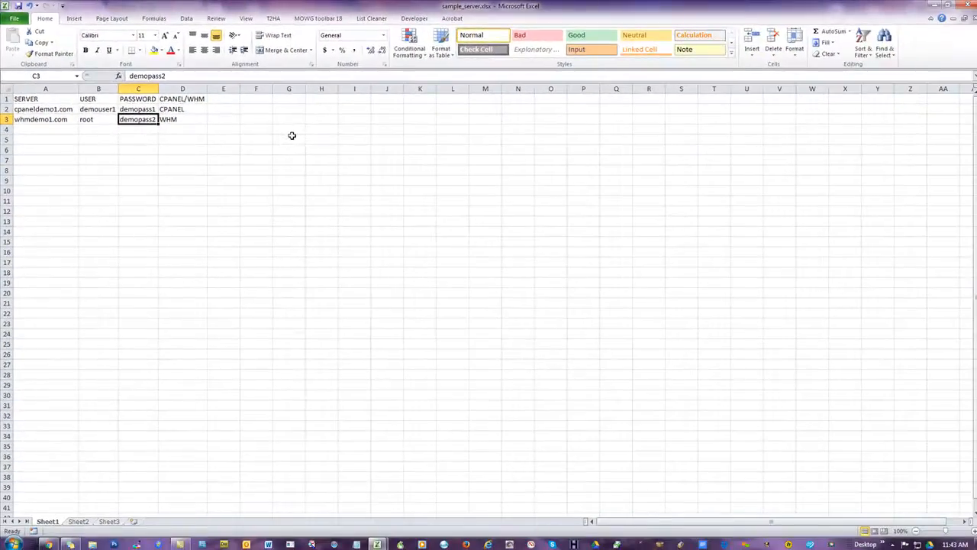
left_click(292, 136)
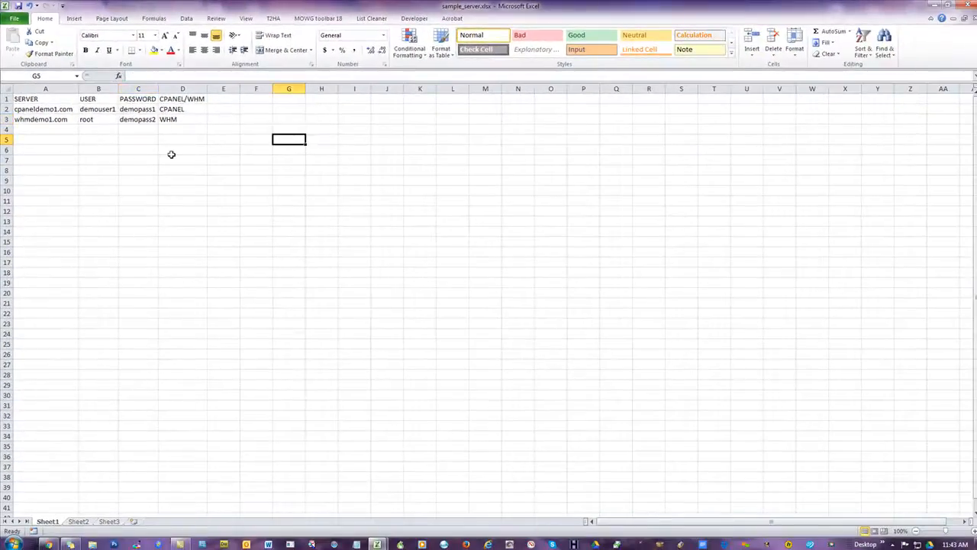
left_click(97, 117)
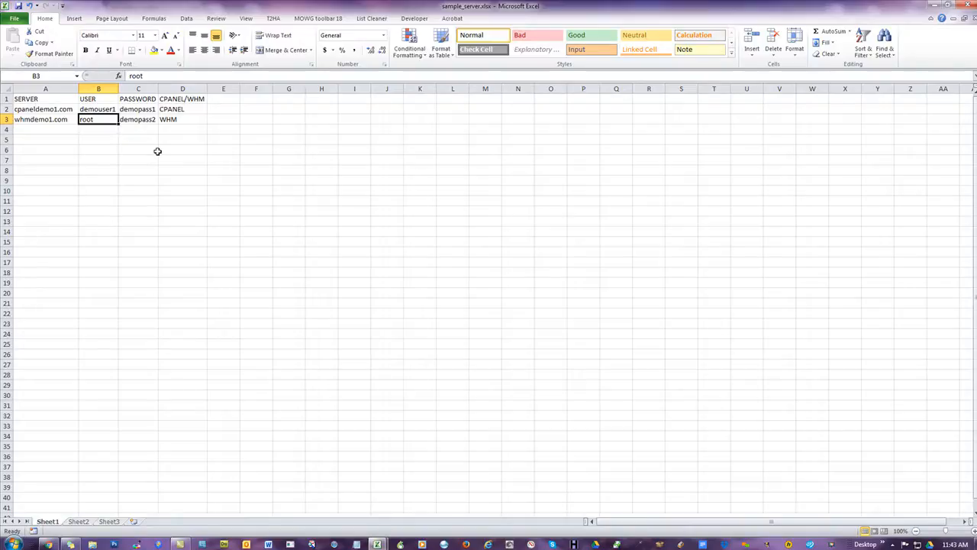
left_click(309, 160)
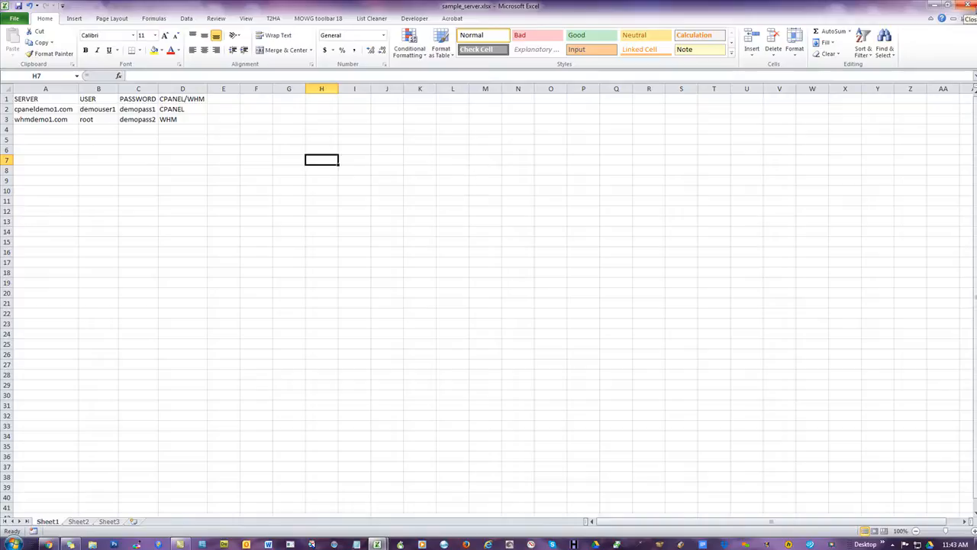
left_click(968, 6)
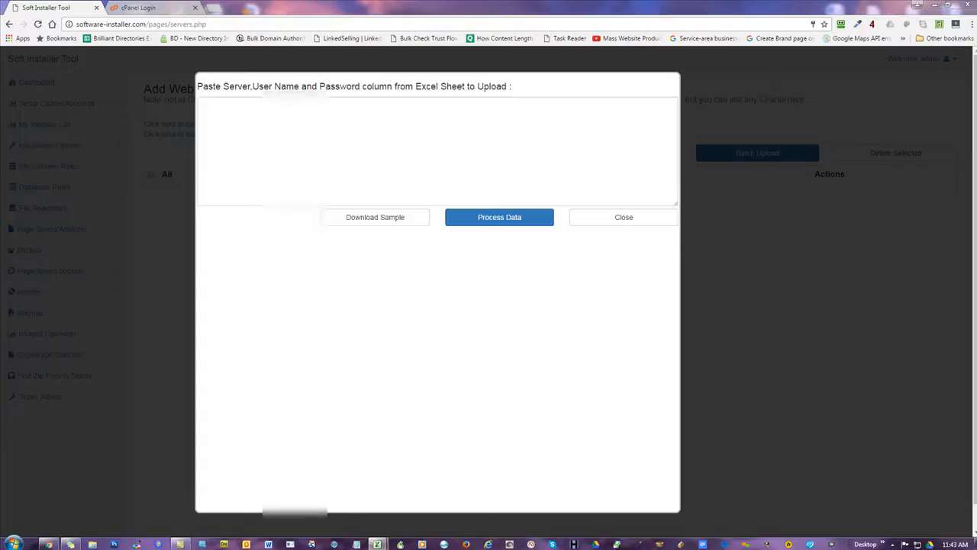
- Bring up ZZZ-HOSTING-ARRANGEMENTS.xlsx and scroll through the 128 servers on SI-Server-List
left_click(377, 544)
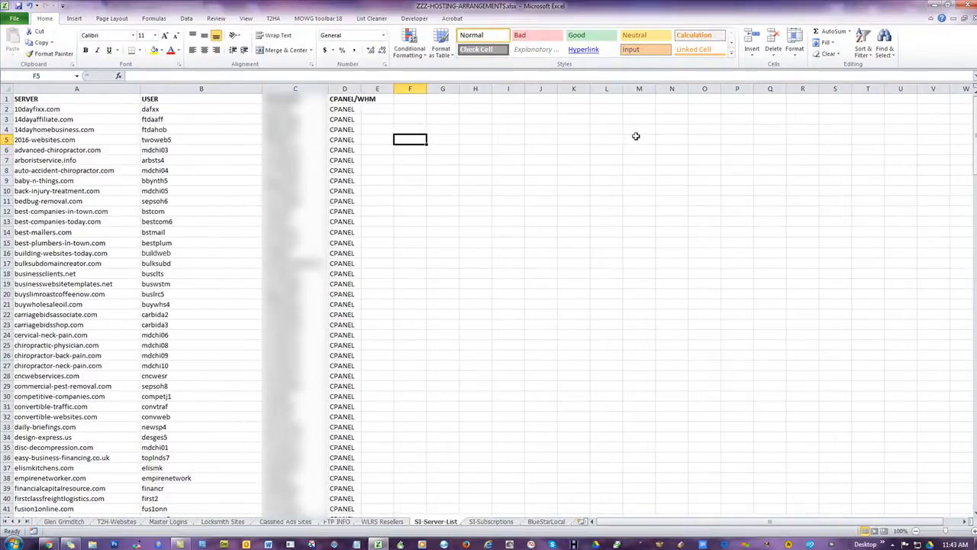
scroll(473, 216, "down", 1)
scroll(473, 216, "down", 19)
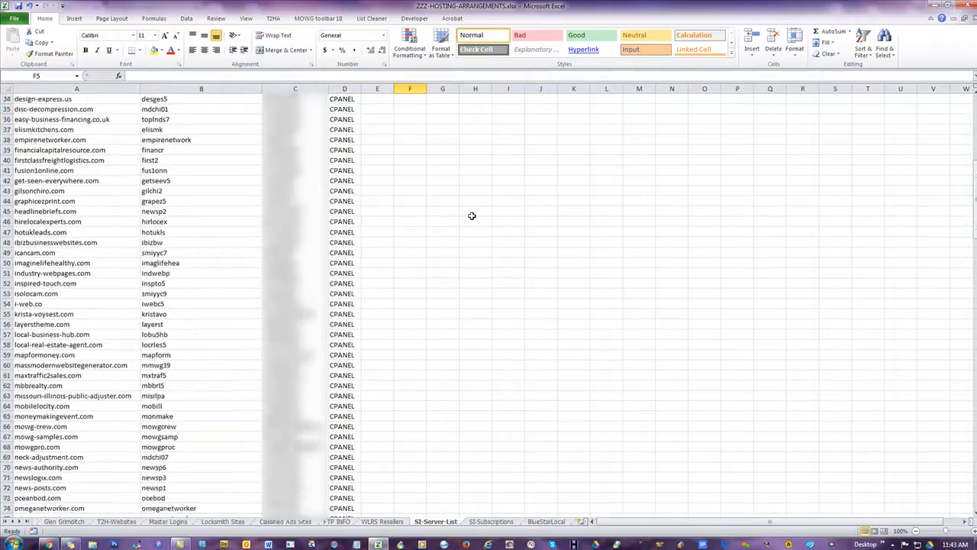
scroll(458, 229, "down", 12)
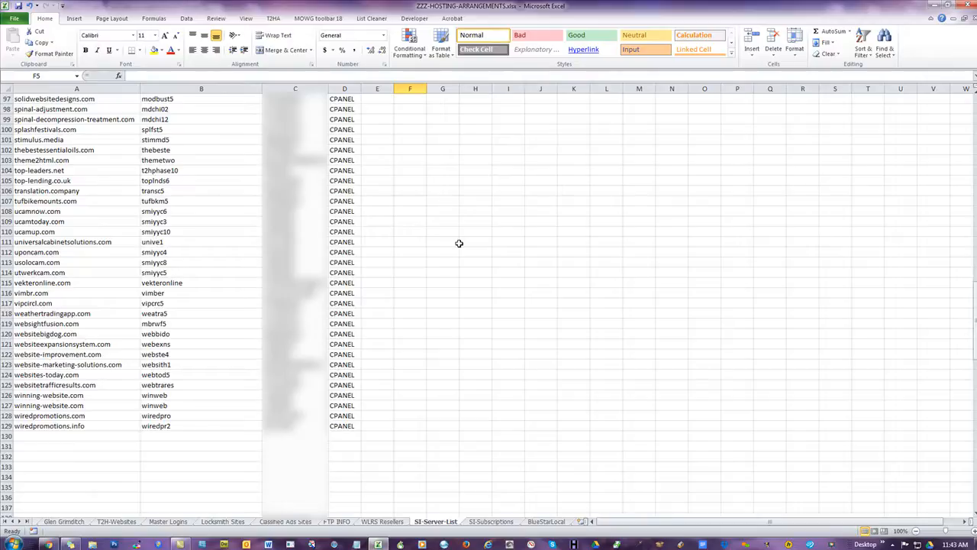
scroll(458, 243, "up", 20)
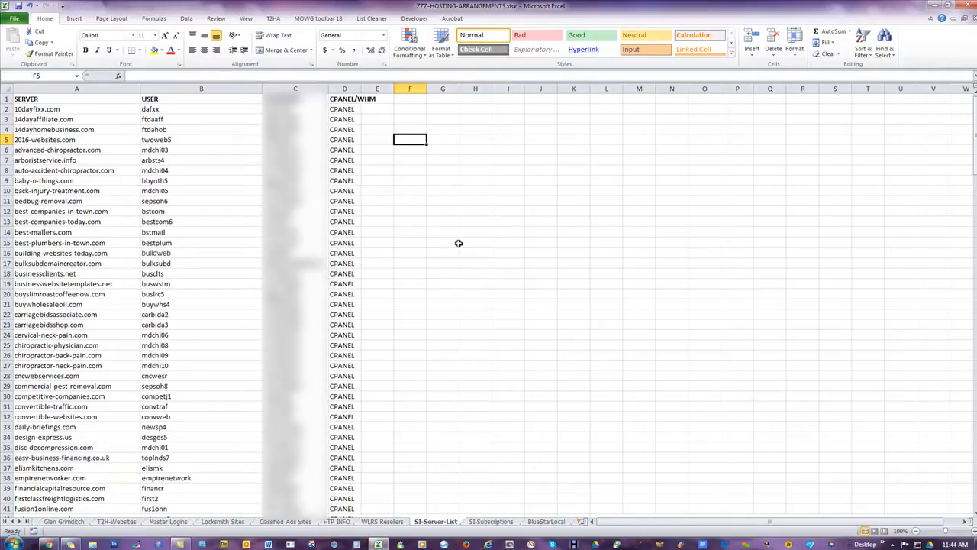
- Delete the empty columns E through P from the server sheet
left_click_drag(377, 89, 734, 92)
right_click(470, 174)
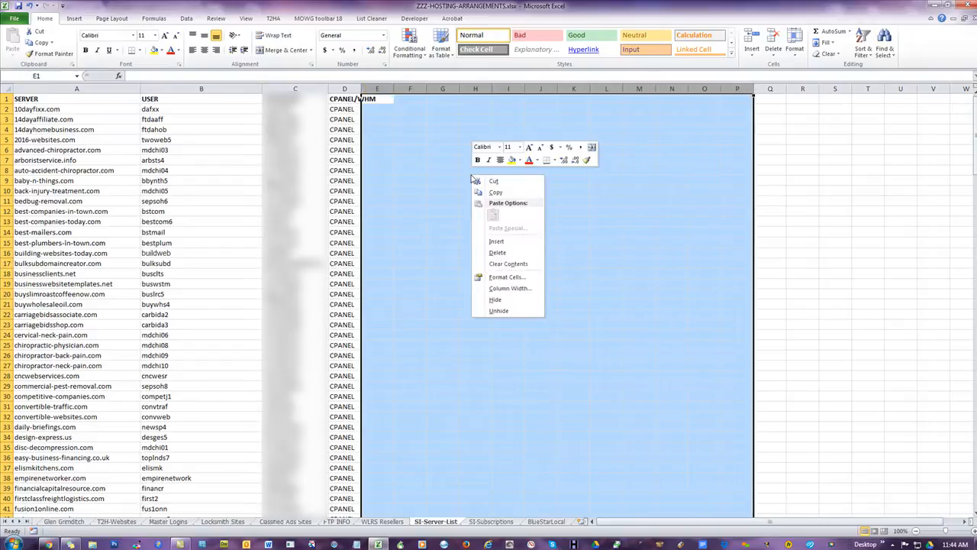
left_click(494, 253)
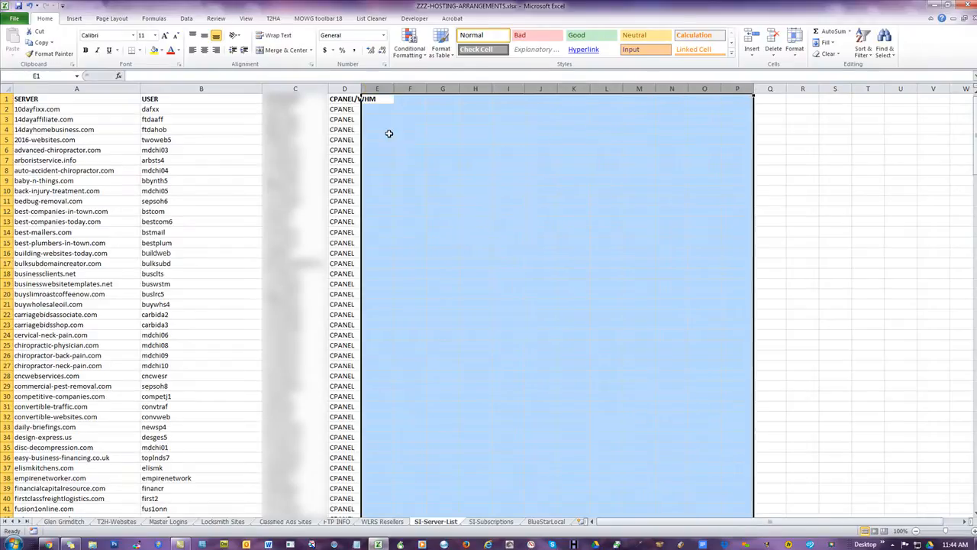
left_click(479, 241)
scroll(507, 216, "down", 6)
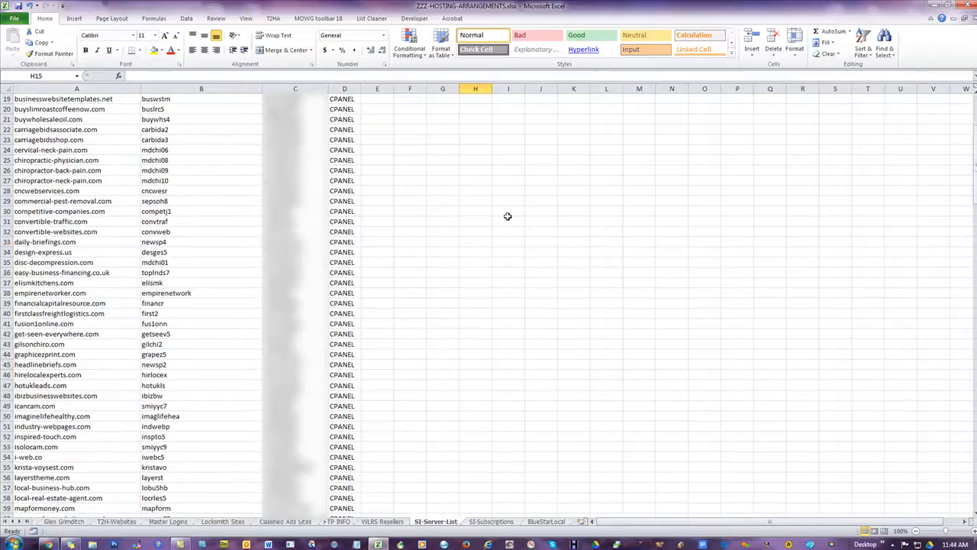
scroll(508, 216, "up", 6)
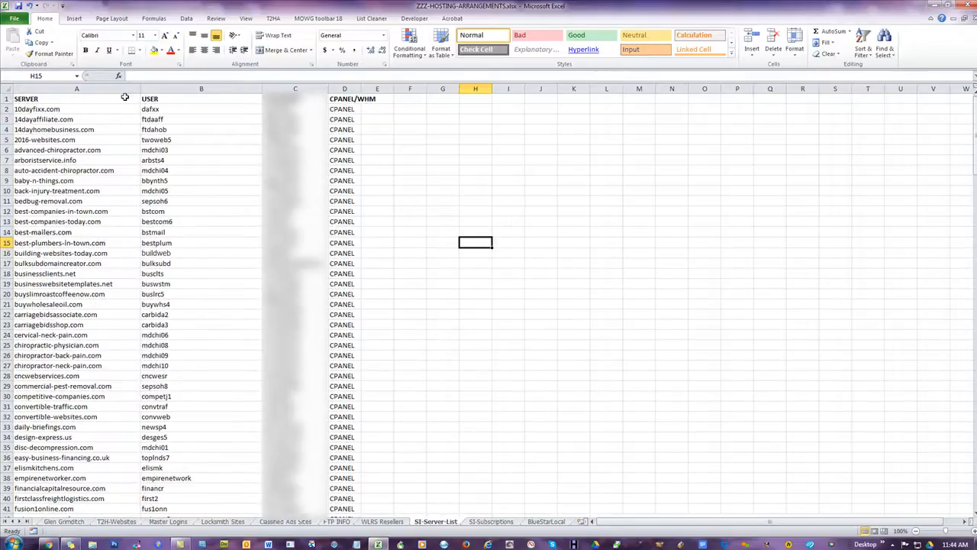
- Copy the server table A1:D129 and bring up the batch upload paste box's context menu
left_click(28, 100)
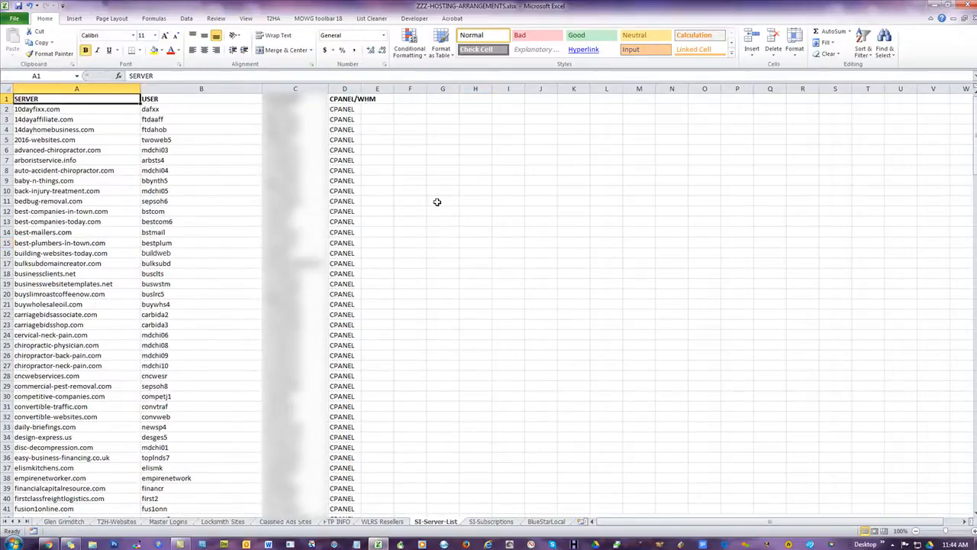
scroll(424, 203, "down", 20)
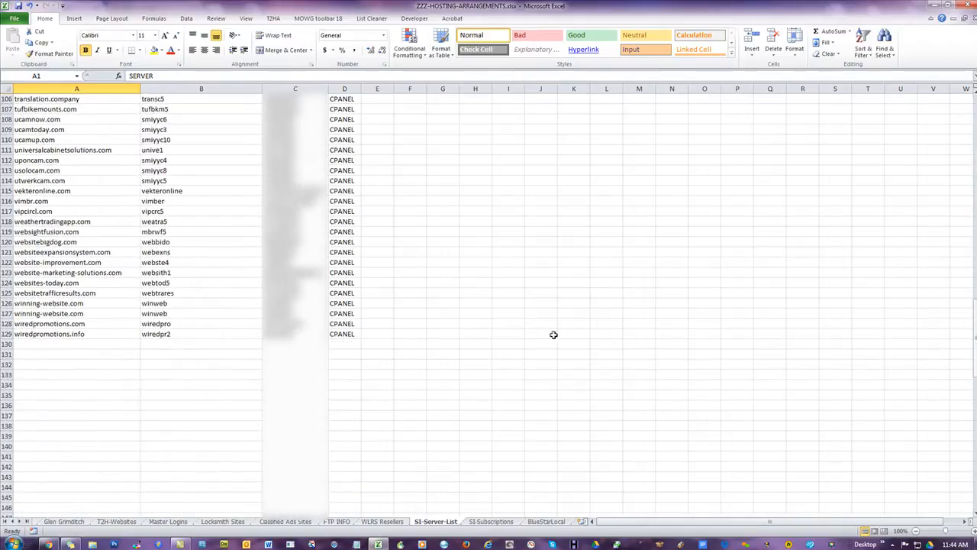
left_click(344, 334, "shift")
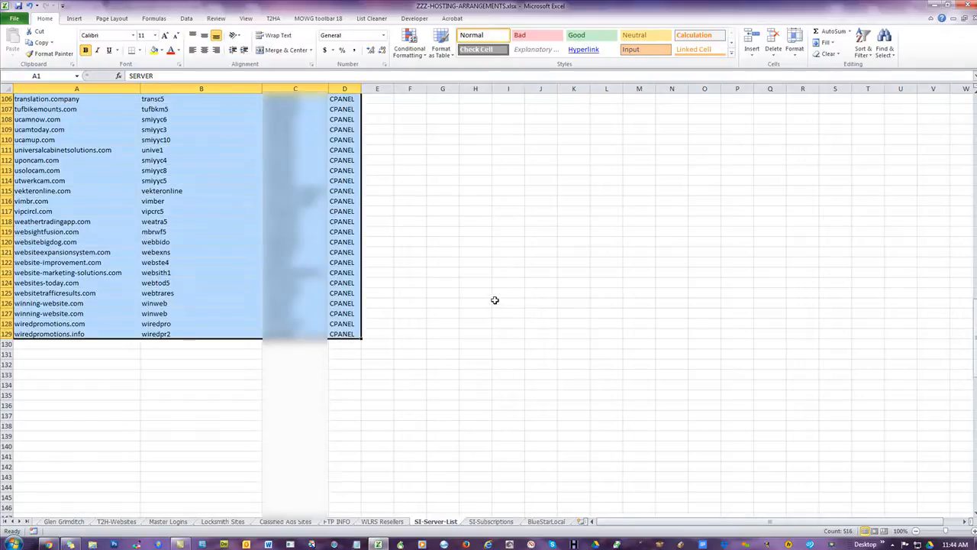
scroll(492, 291, "up", 20)
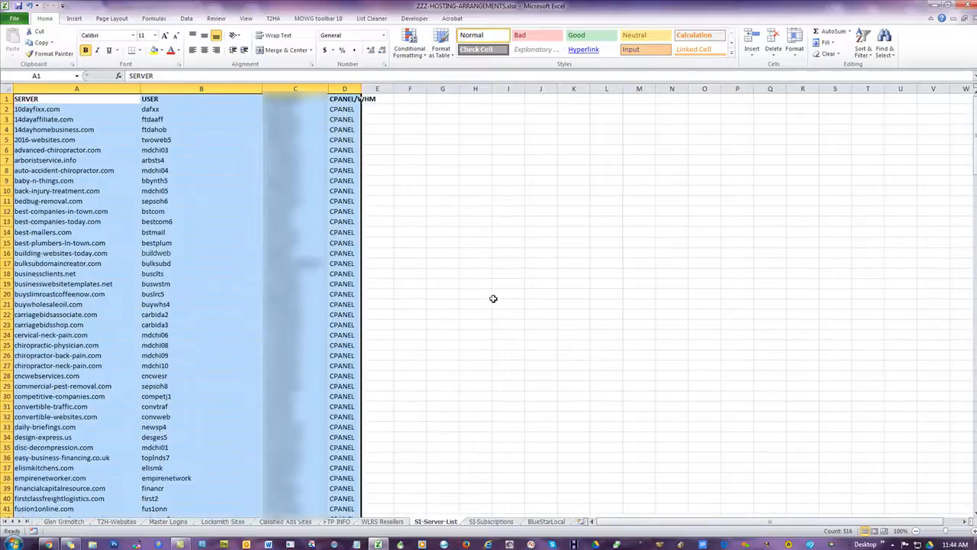
right_click(218, 171)
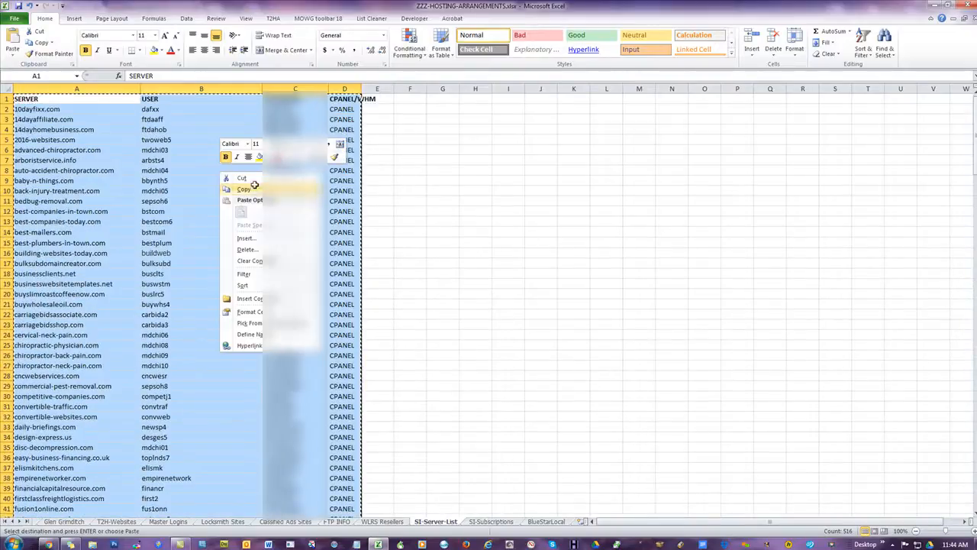
left_click(256, 188)
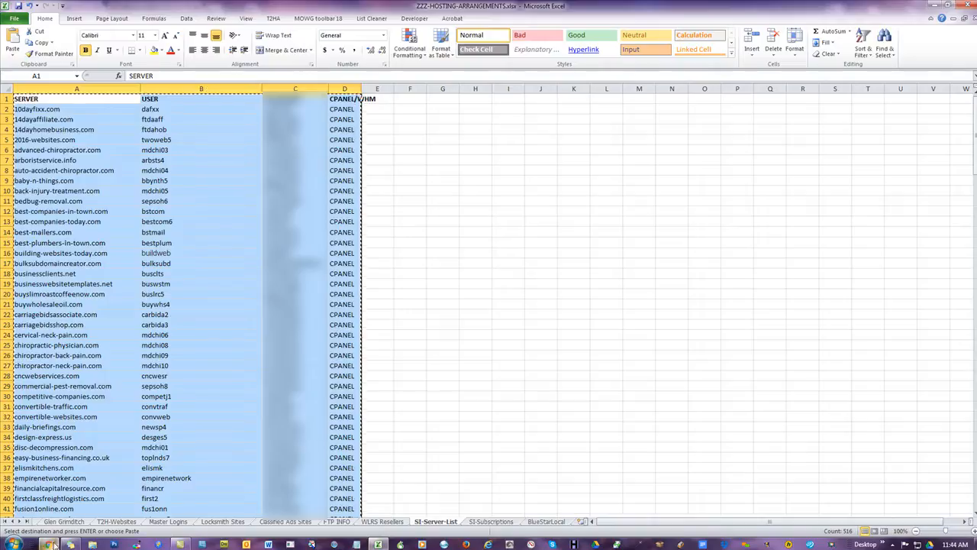
left_click(49, 543)
right_click(487, 139)
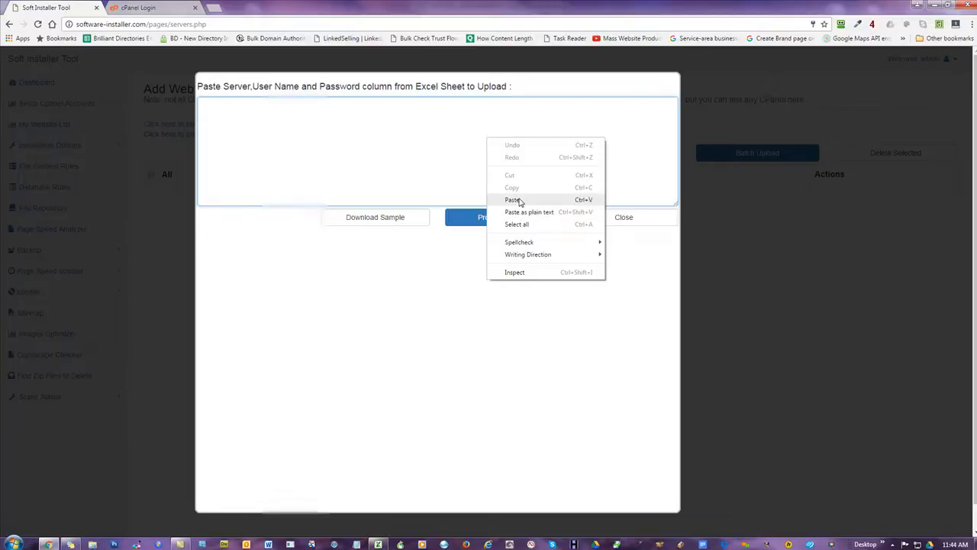
- Attempt Paste in the batch upload box (nothing appears) and return to Excel
left_click(399, 125)
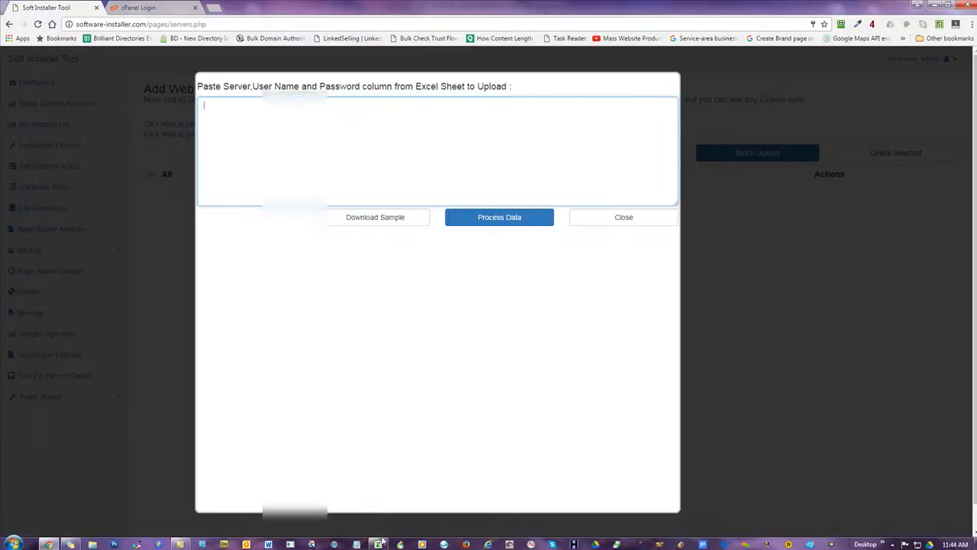
left_click(378, 543)
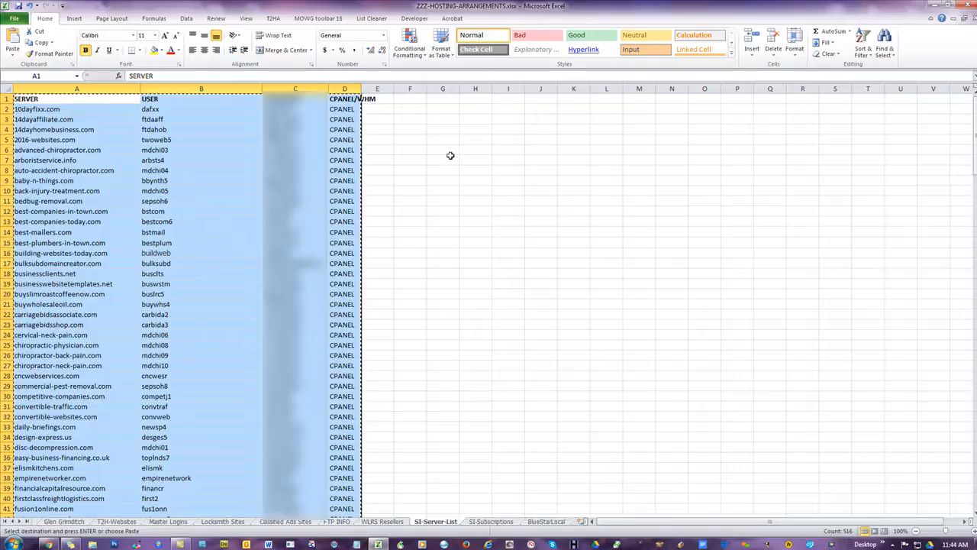
- Clear the existing selection and autofit column D to fit the CPANEL/WHM header
left_click(474, 118)
double_click(474, 118)
left_click(573, 149)
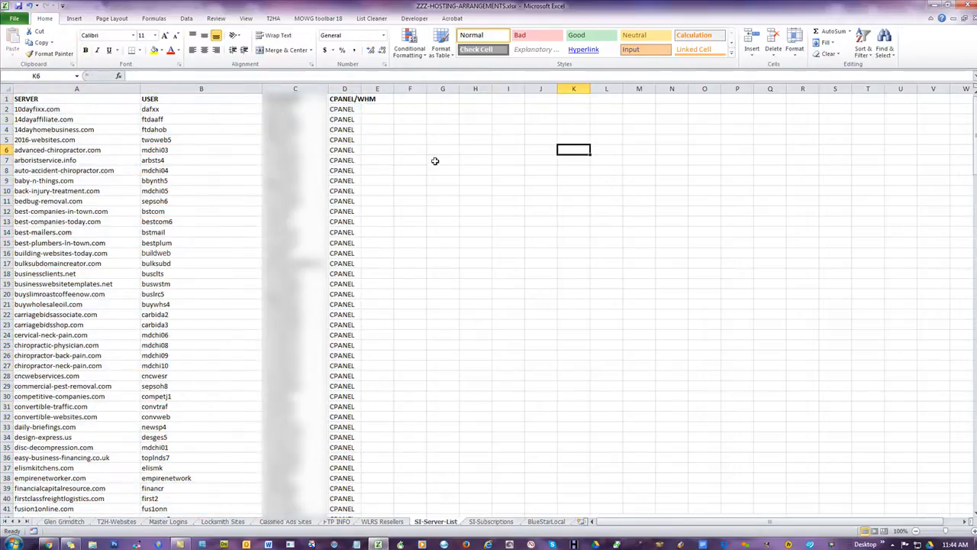
left_click_drag(49, 100, 337, 386)
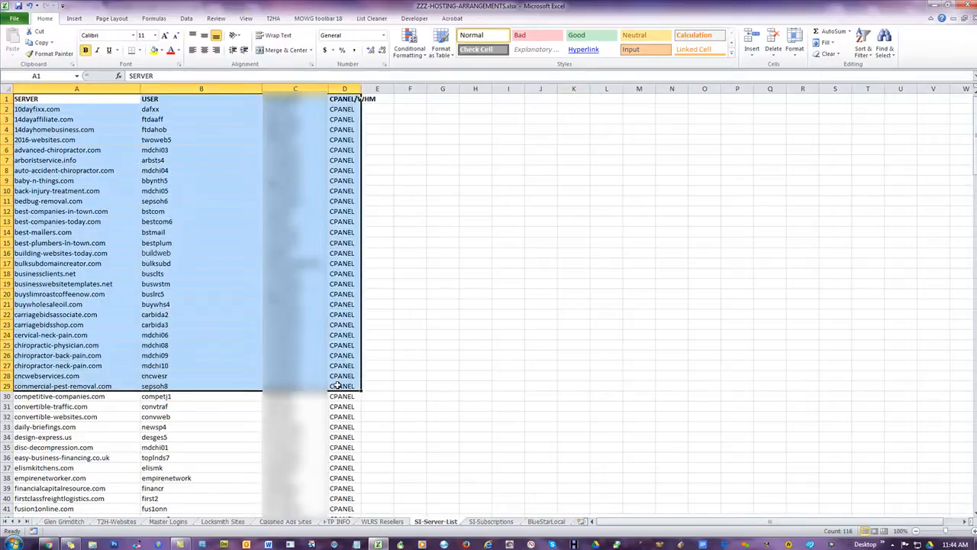
left_click(500, 254)
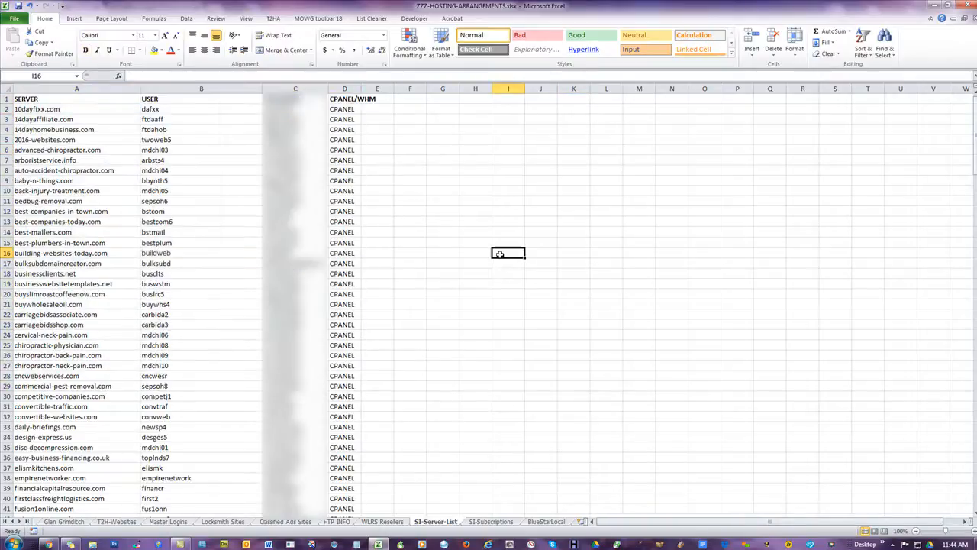
double_click(361, 88)
left_click(459, 130)
left_click(369, 99)
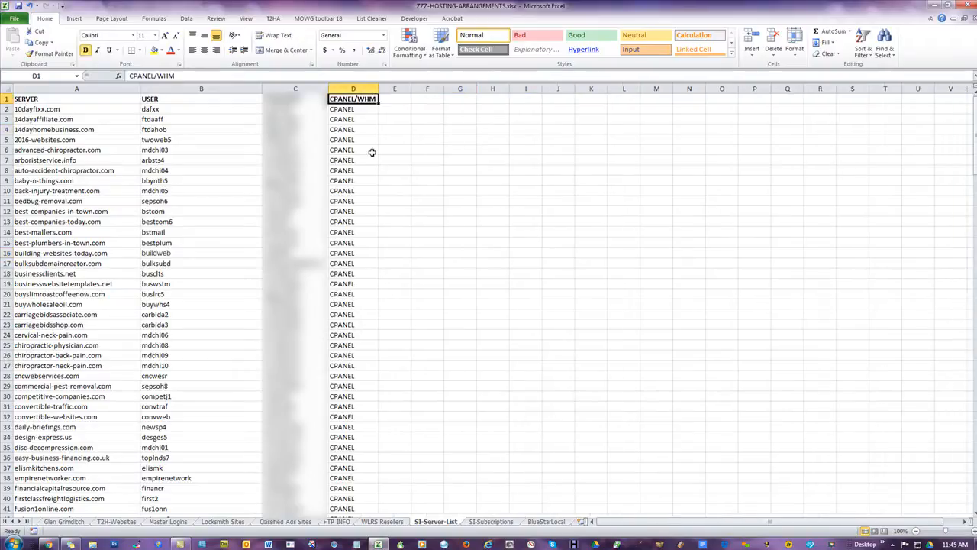
left_click(425, 149)
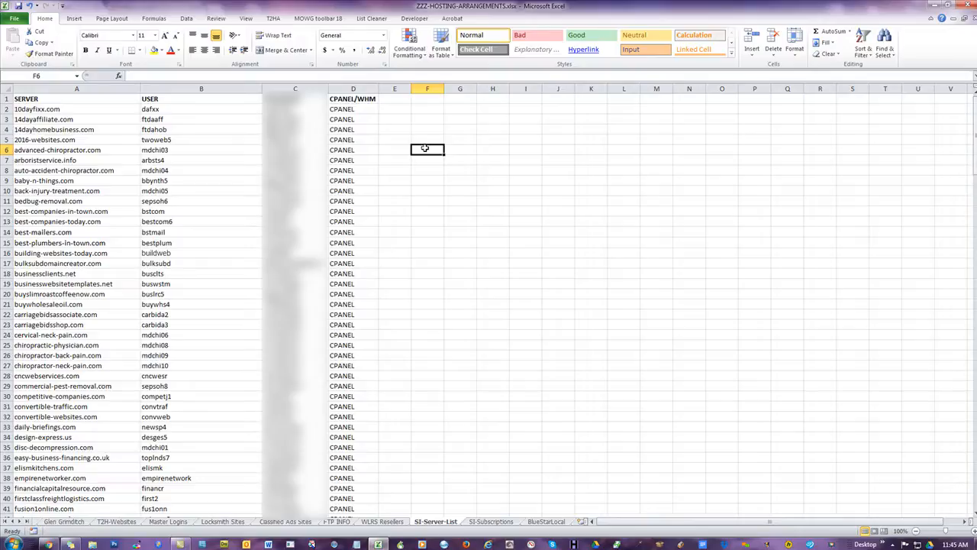
- Select the server table from A1 down to row 129
scroll(414, 217, "down", 20)
scroll(414, 217, "down", 11)
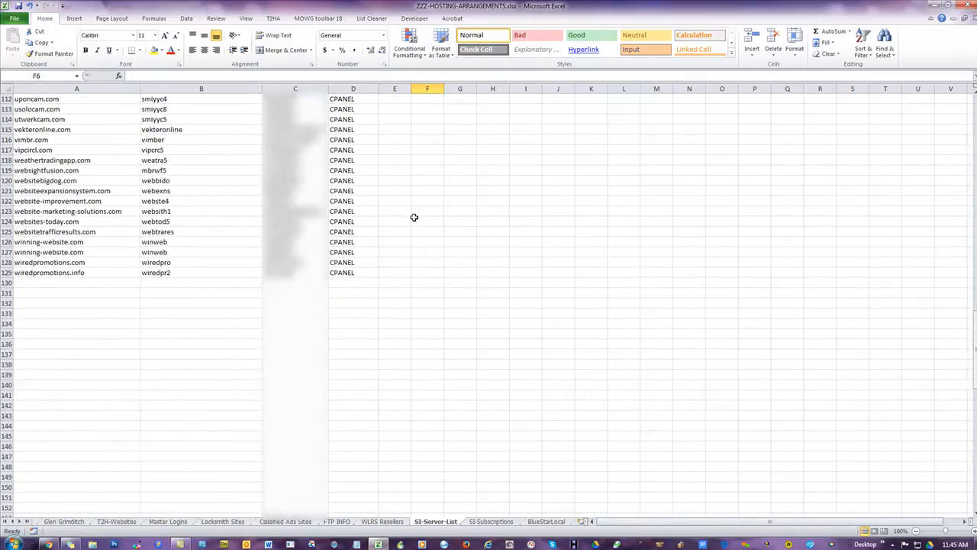
scroll(430, 242, "up", 14)
scroll(430, 241, "up", 20)
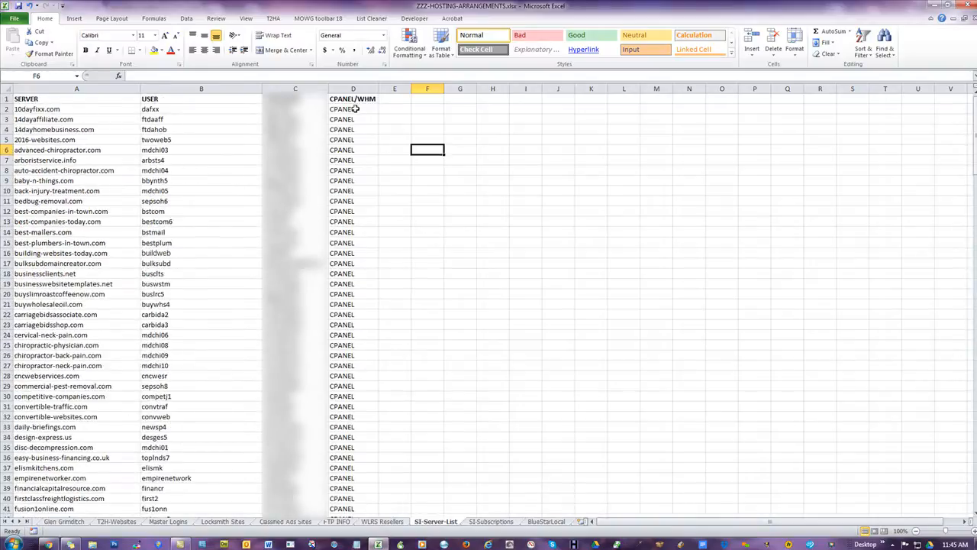
left_click(42, 98)
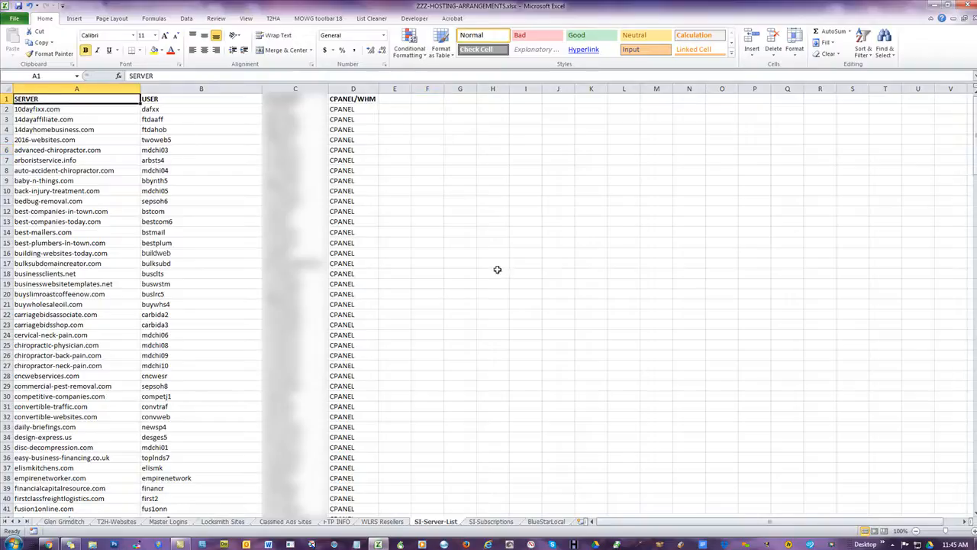
scroll(473, 274, "down", 19)
scroll(473, 273, "down", 14)
left_click(342, 395, "shift")
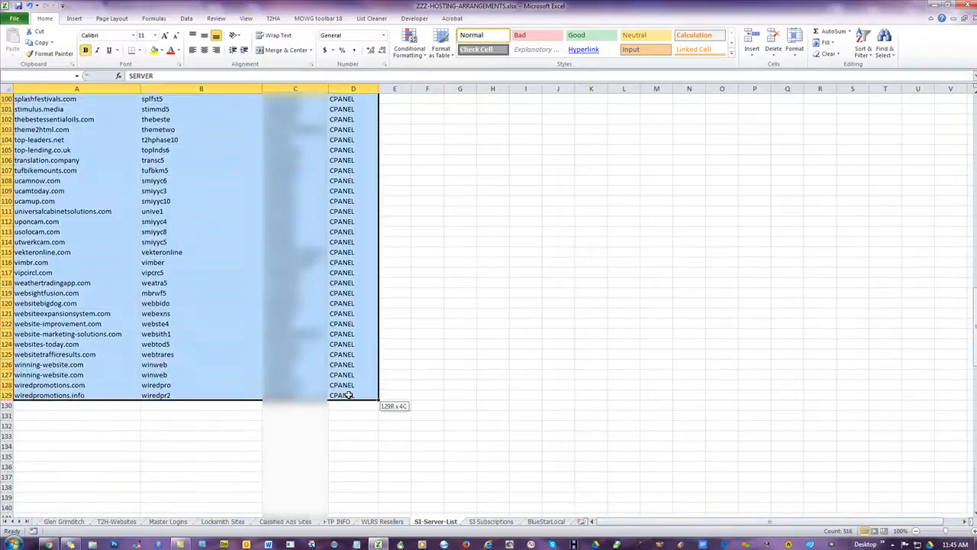
scroll(529, 245, "up", 20)
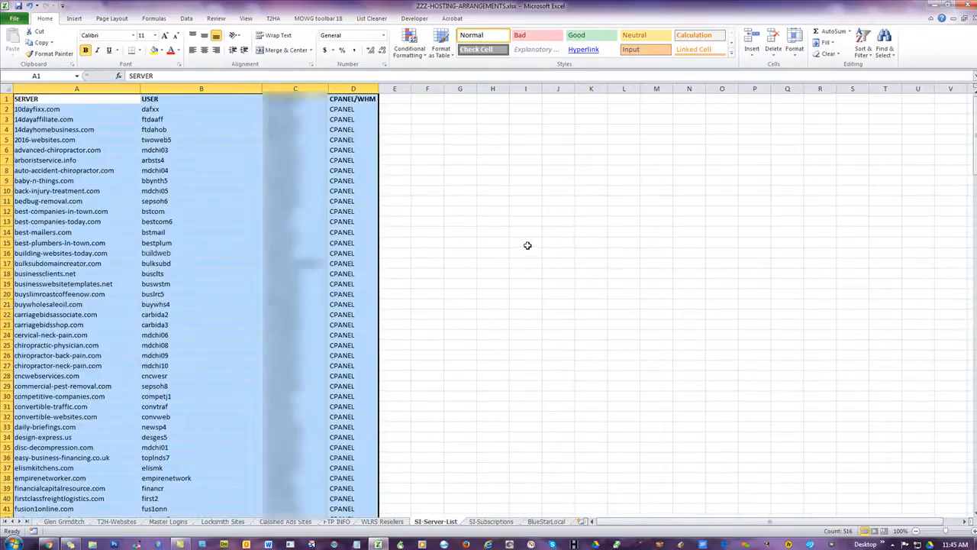
- Copy the entire sheet with Ctrl+A and Ctrl+C, then return to Soft Installer Tool
key("ctrl+a")
key("ctrl+c")
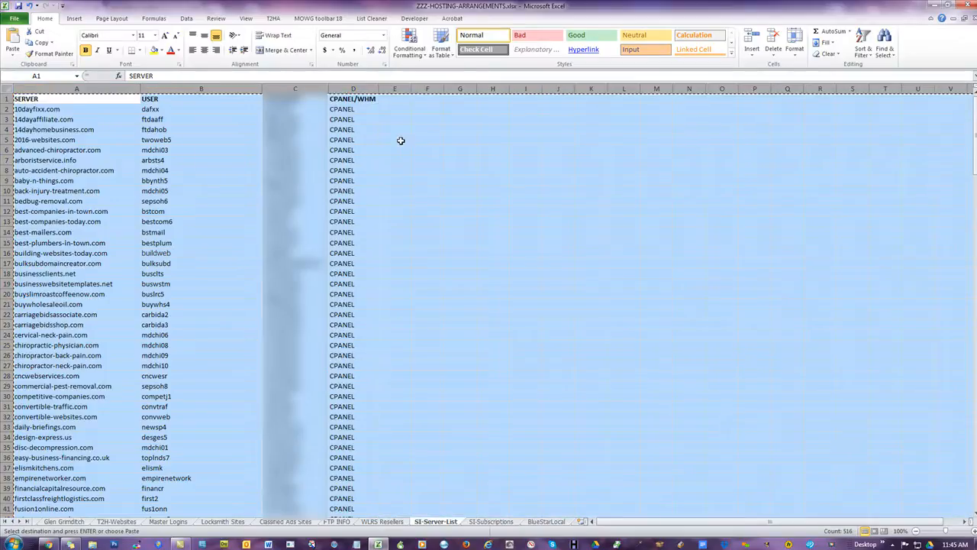
right_click(145, 187)
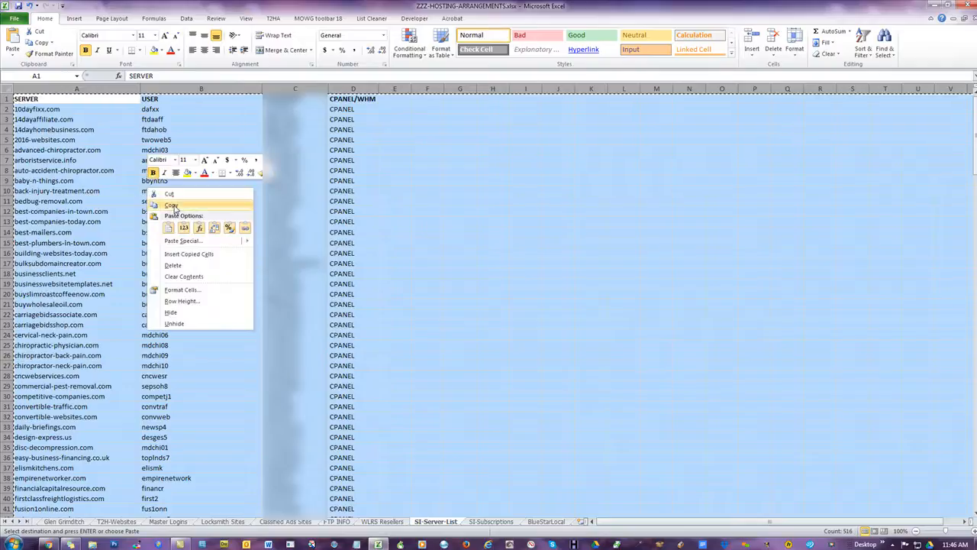
left_click(173, 206)
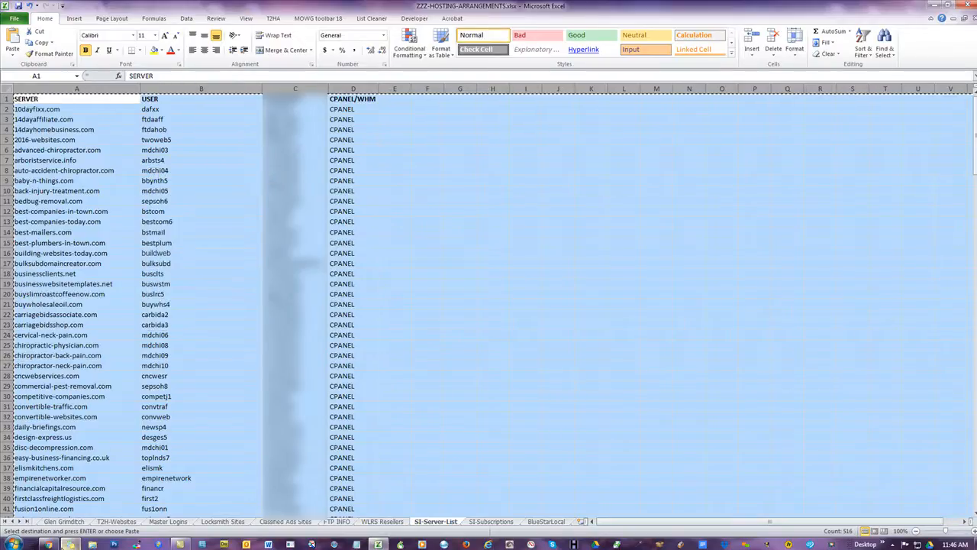
left_click(47, 544)
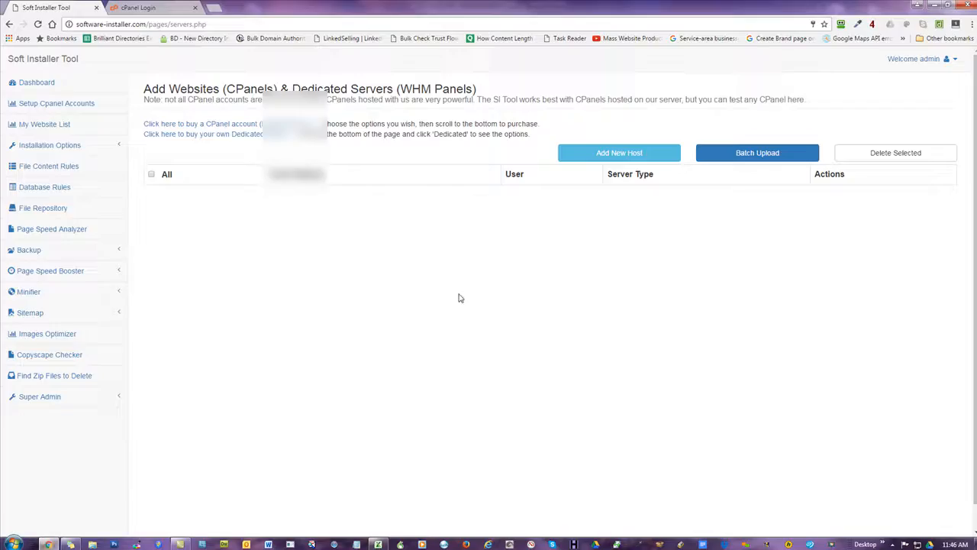
- Paste the server rows into Batch Upload and process them into a preview, 10dayfixx.com through wiredpromotions.info
left_click(757, 153)
left_click(513, 129)
key("ctrl+v")
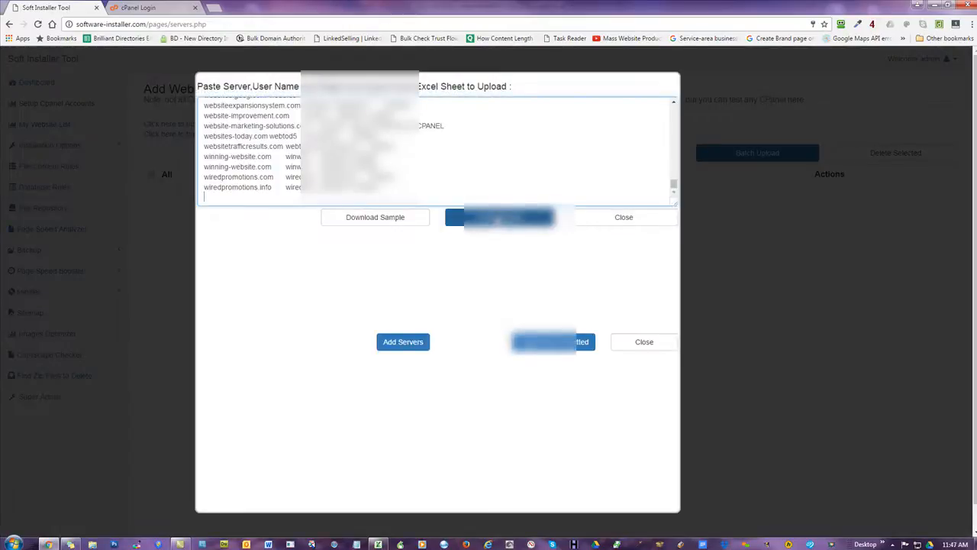
left_click(496, 220)
scroll(540, 265, "down", 4)
scroll(540, 265, "down", 4)
left_click_drag(682, 258, 682, 322)
scroll(681, 321, "down", 3)
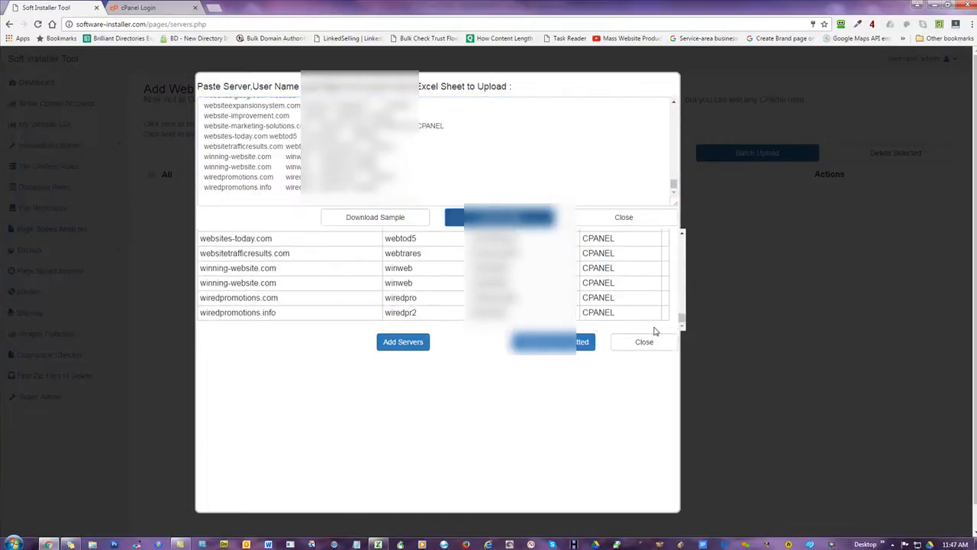
scroll(641, 296, "down", 1)
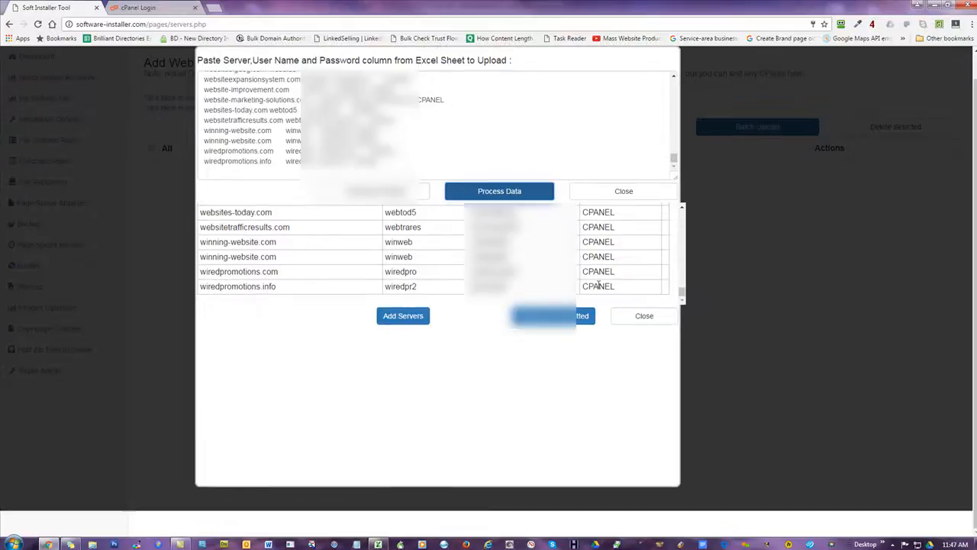
- Confirm adding the servers and review each row's status, with winning-website.com flagged Already Exists
left_click(397, 320)
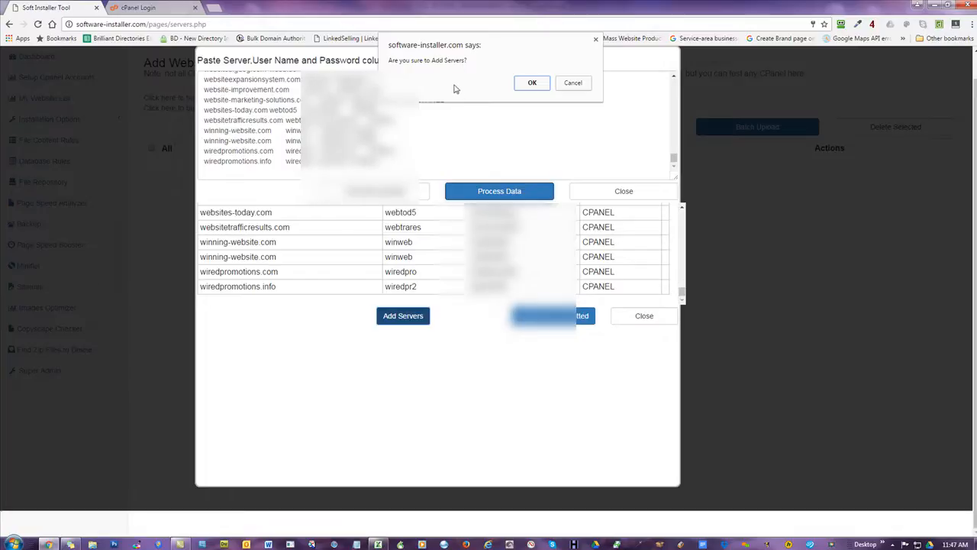
key("Return")
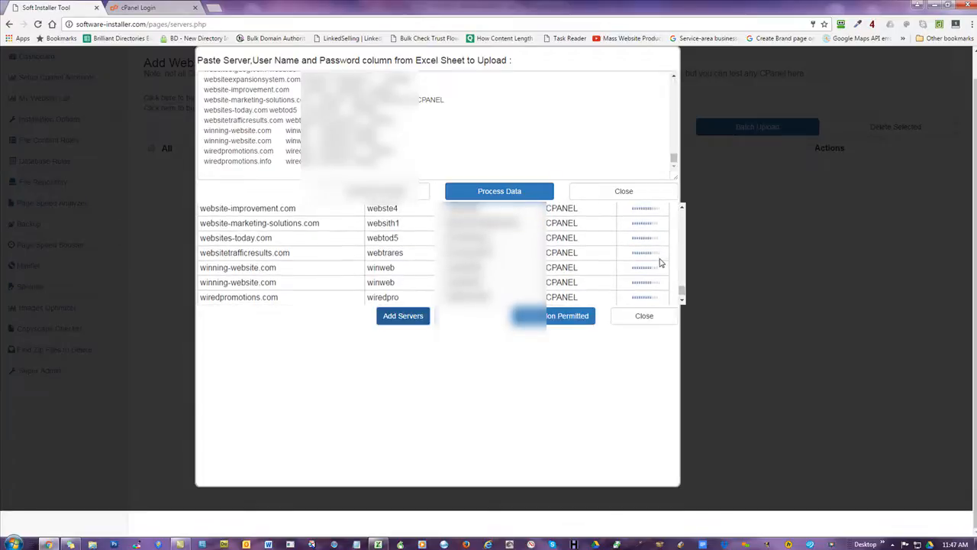
scroll(661, 262, "up", 10)
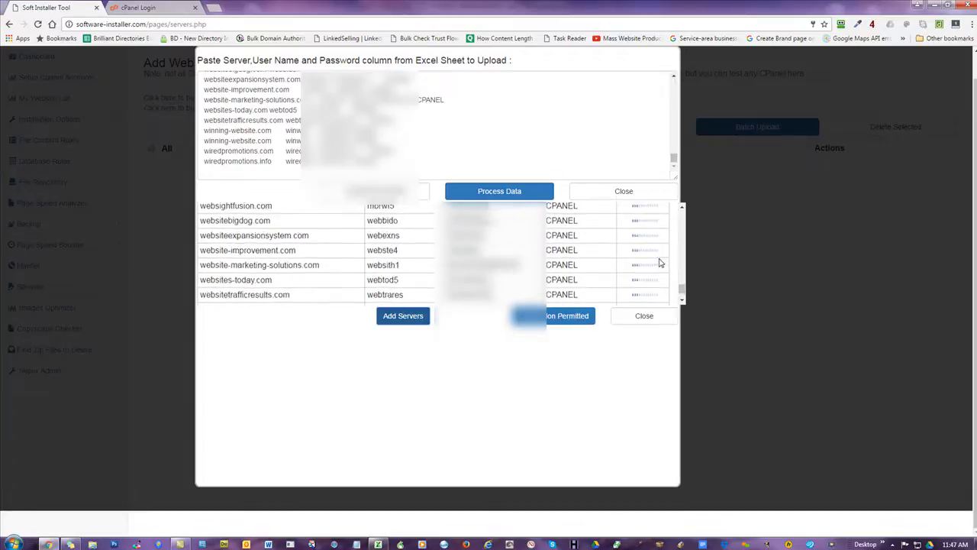
scroll(660, 262, "up", 1)
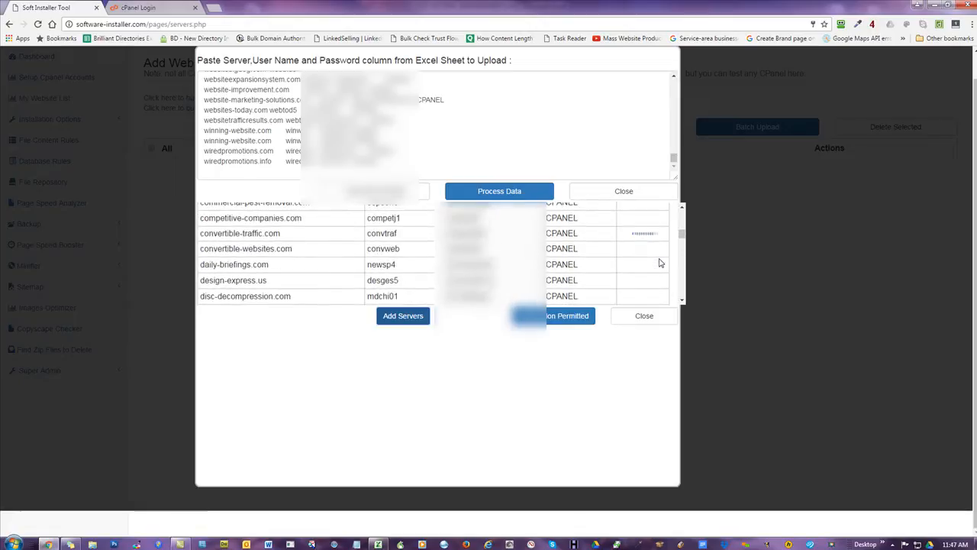
scroll(660, 262, "up", 6)
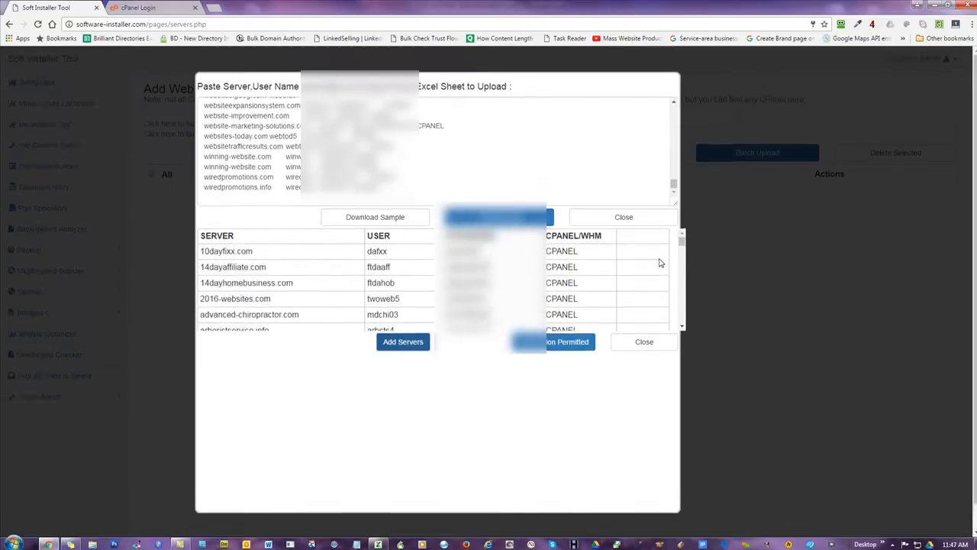
scroll(658, 266, "down", 8)
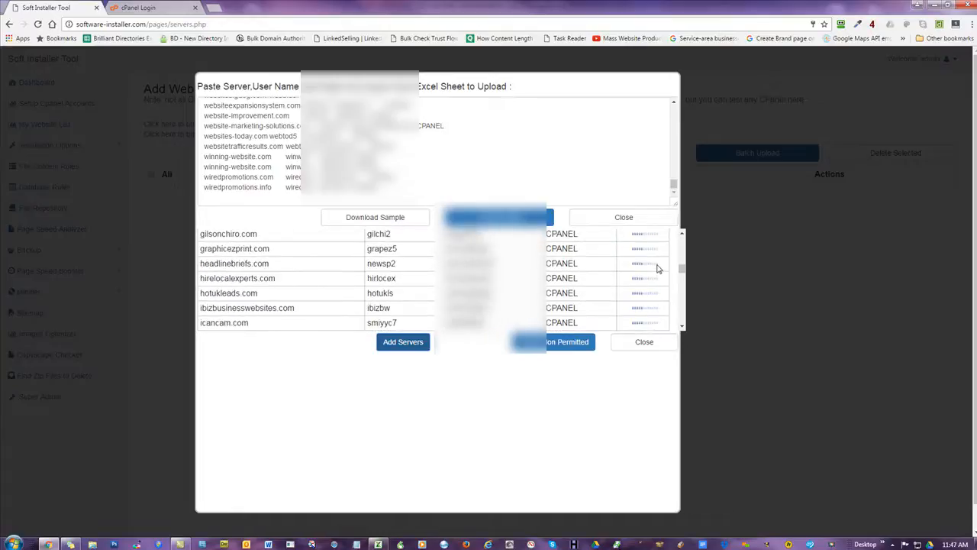
scroll(658, 266, "up", 3)
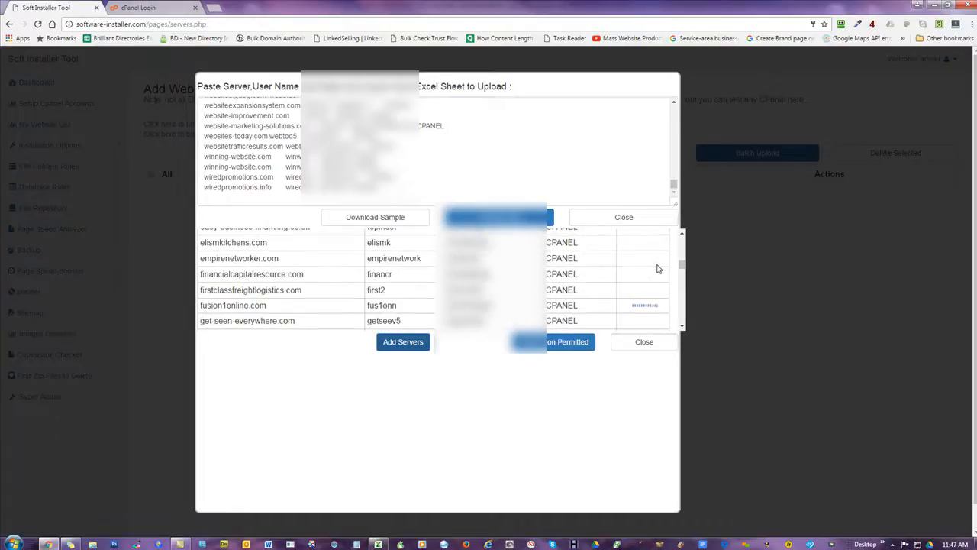
scroll(658, 268, "down", 2)
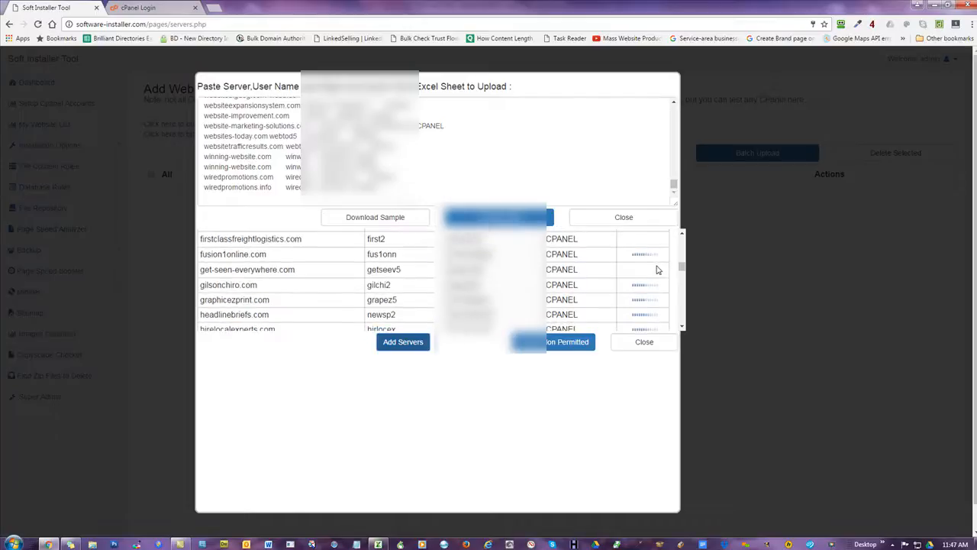
scroll(658, 269, "down", 10)
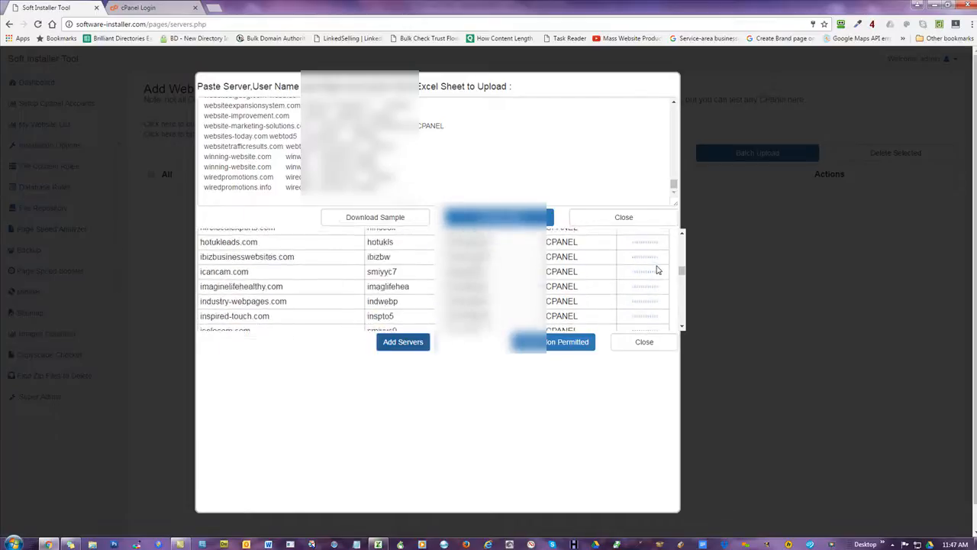
scroll(658, 269, "down", 10)
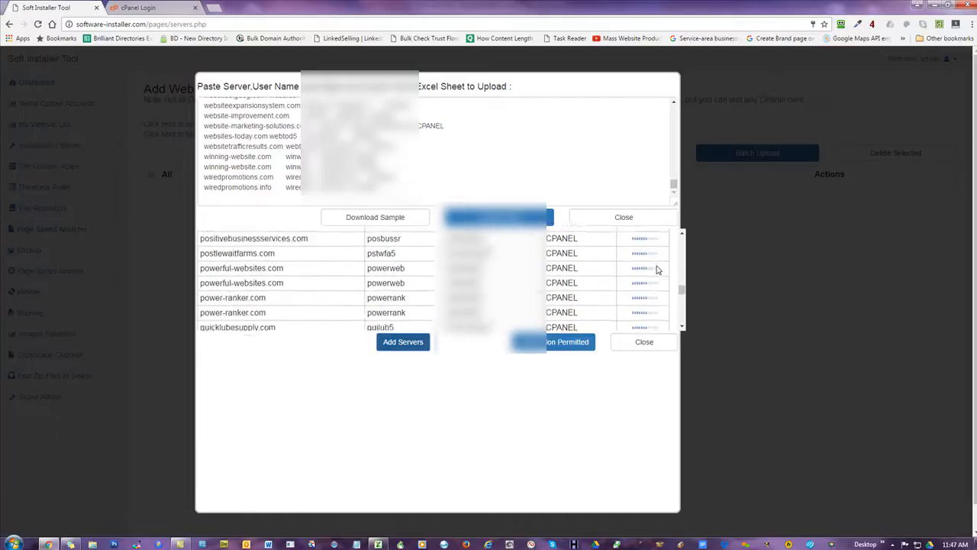
scroll(657, 270, "down", 5)
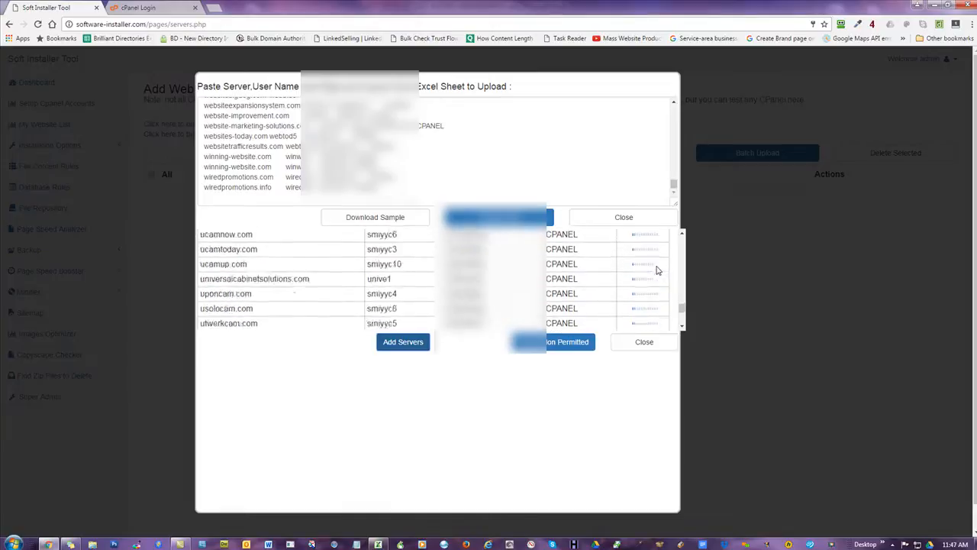
scroll(657, 271, "up", 1)
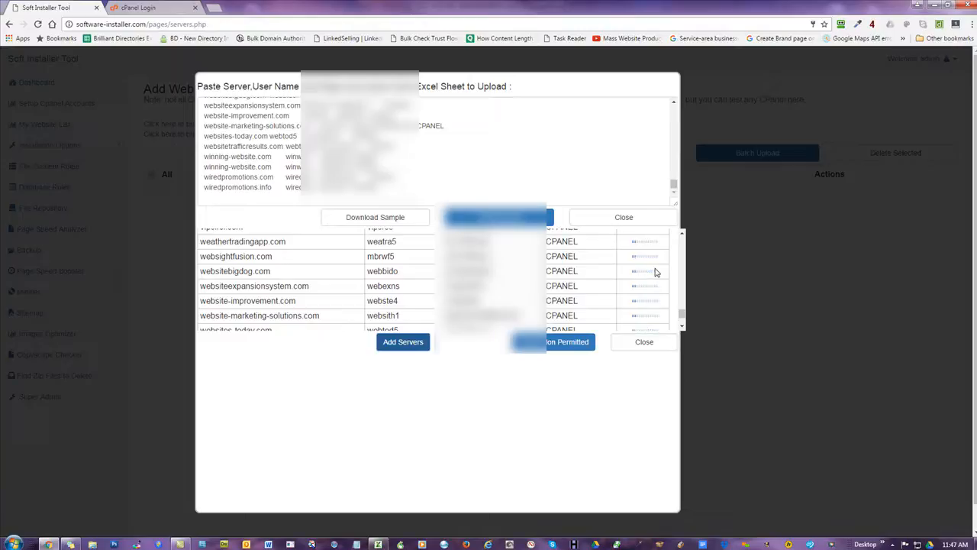
scroll(651, 272, "up", 1)
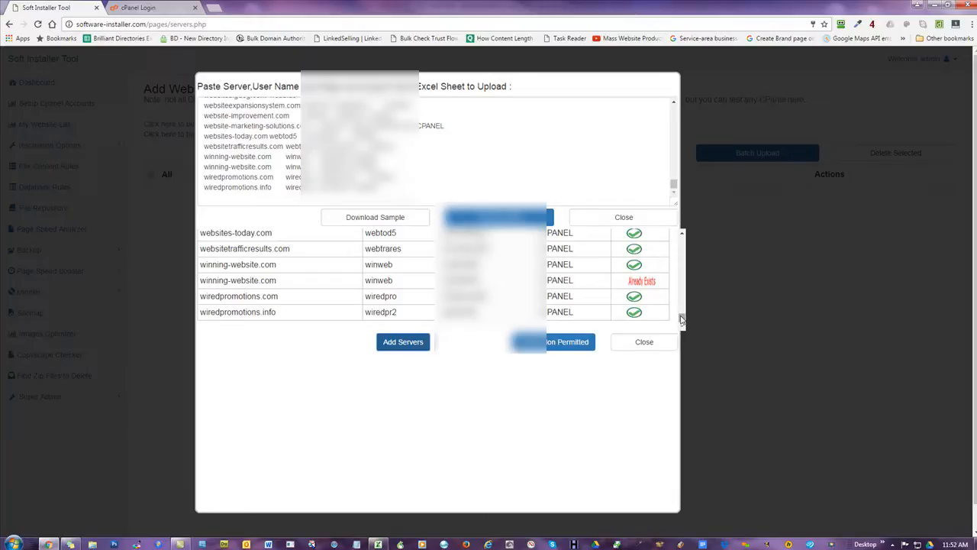
- Scroll the results table back up and export the non-permitted servers
left_click_drag(682, 319, 684, 286)
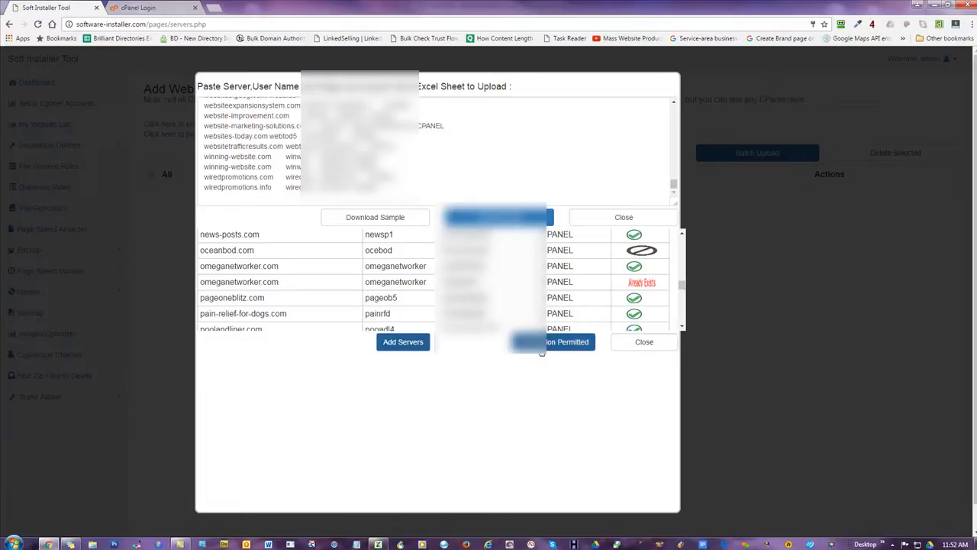
left_click(541, 350)
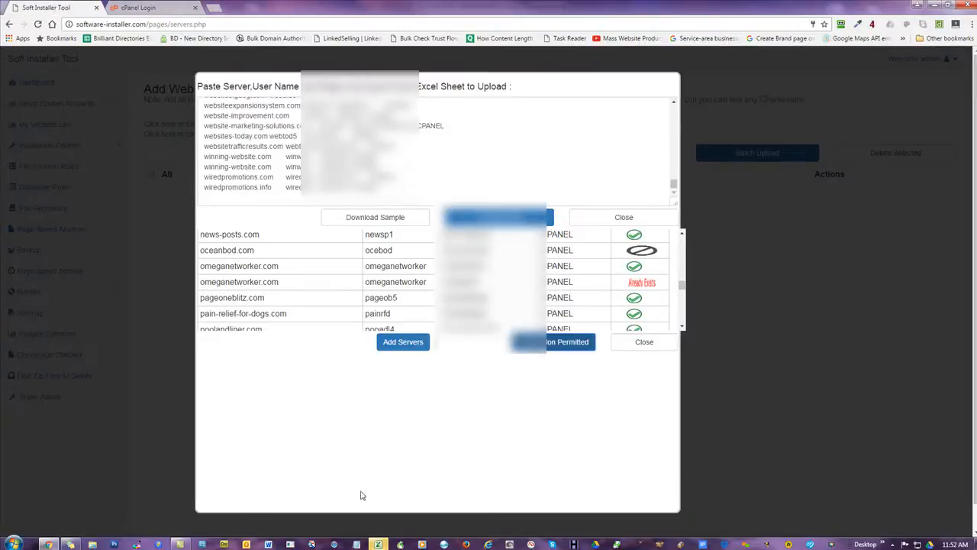
- Open the exported download.xls despite the format warning, confirm it lists only oceanbod.com, then close it
mouse_move(377, 543)
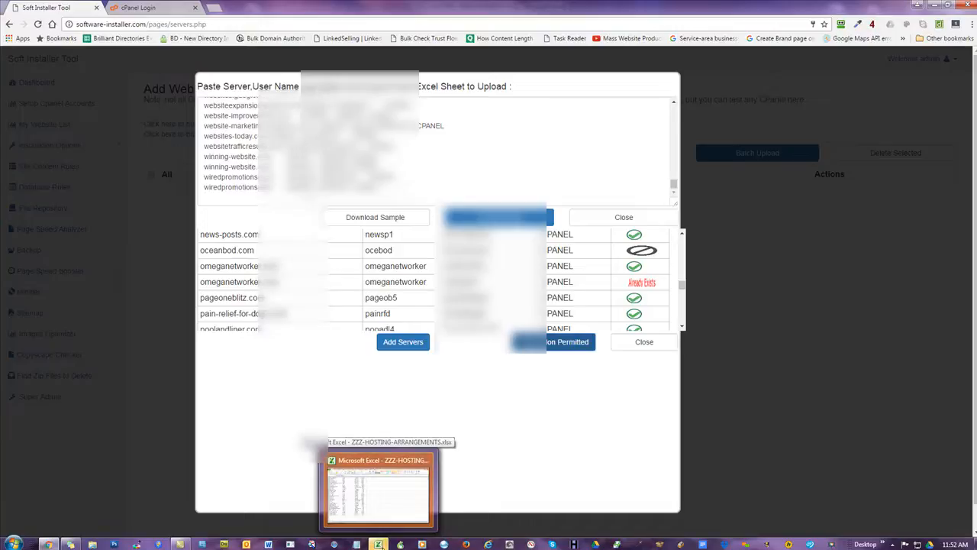
left_click(388, 499)
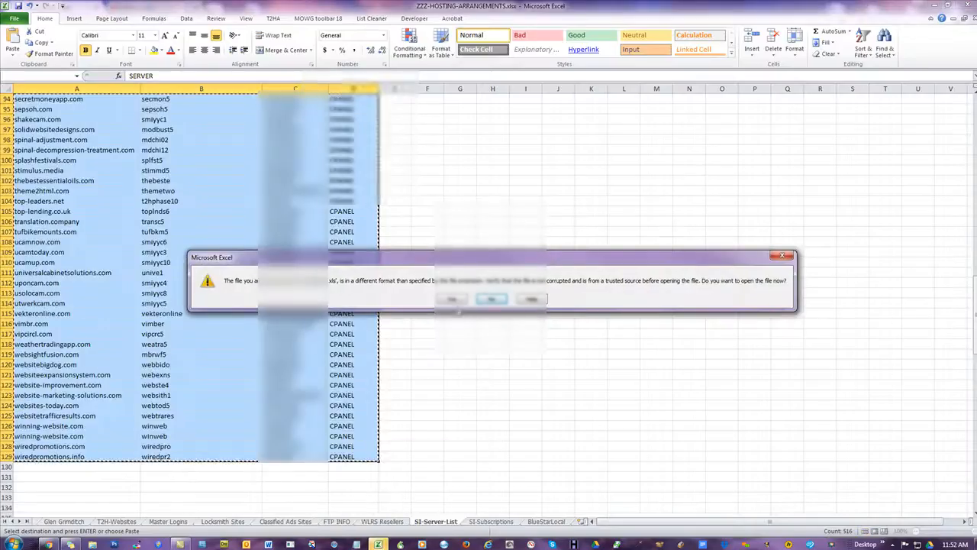
left_click(452, 298)
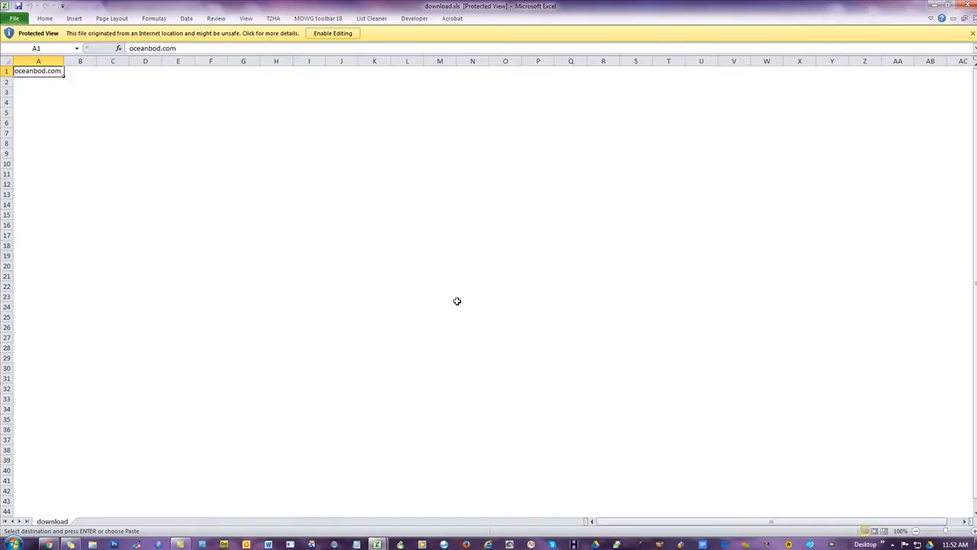
left_click(336, 35)
left_click(165, 118)
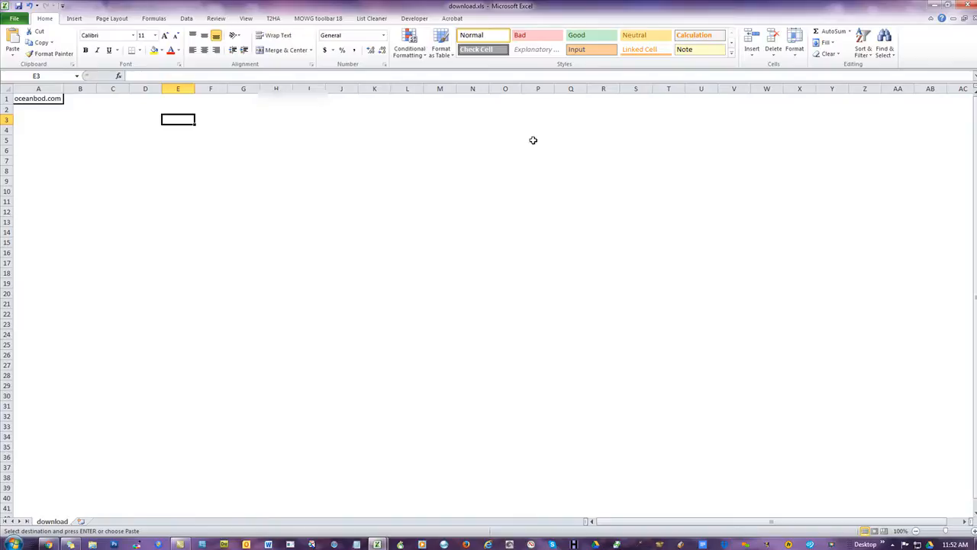
left_click(972, 6)
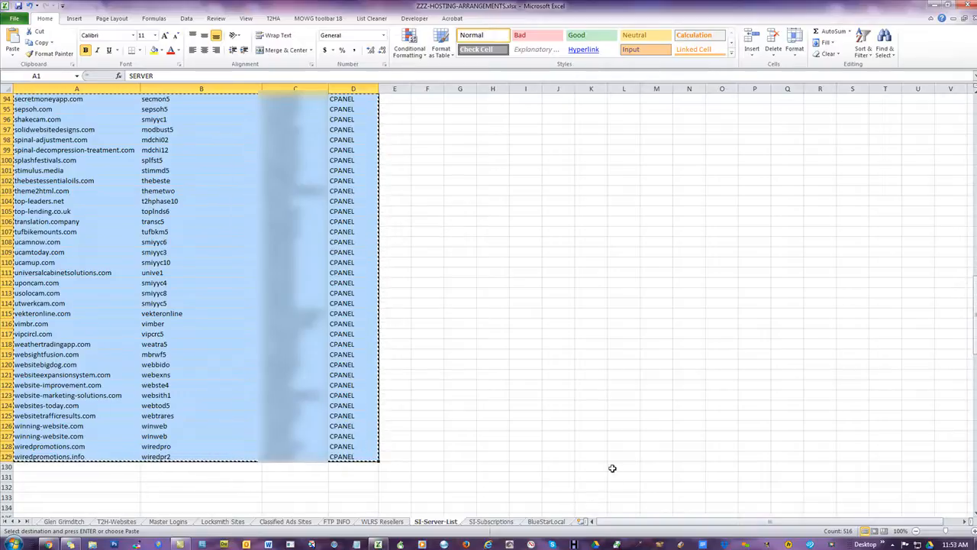
- Close Batch Upload and check the host list shows the CPANEL hosts from 10dayfixx.com onward
left_click(47, 543)
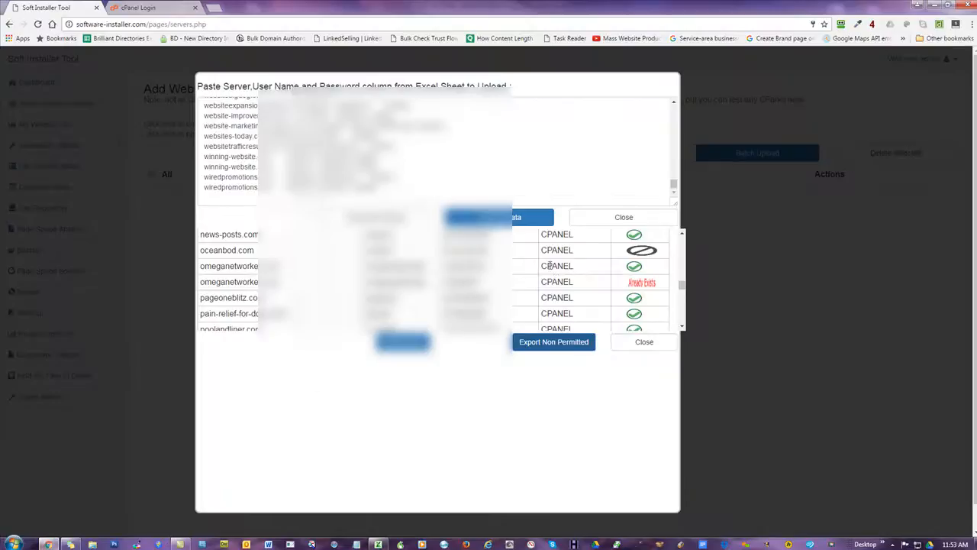
left_click(643, 343)
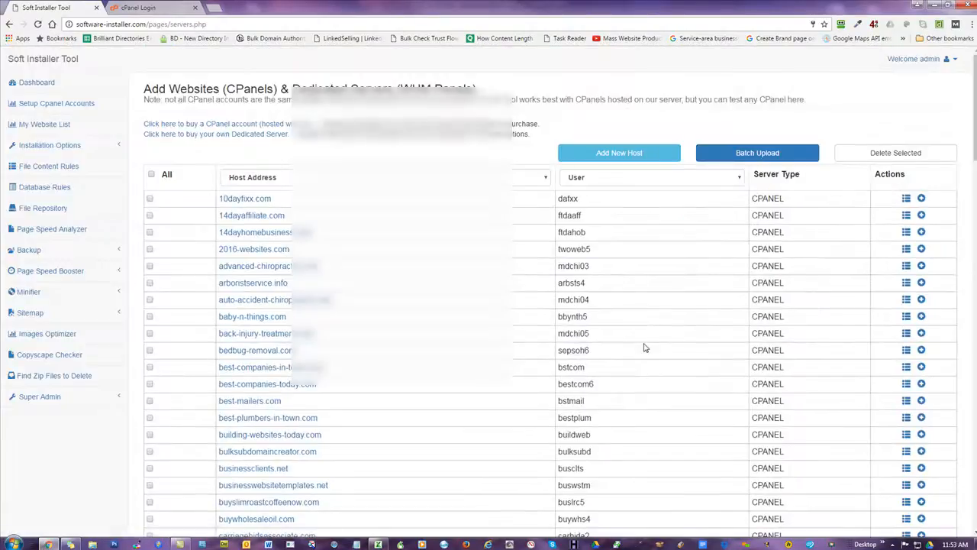
scroll(631, 331, "down", 12)
scroll(631, 331, "down", 15)
scroll(632, 331, "up", 20)
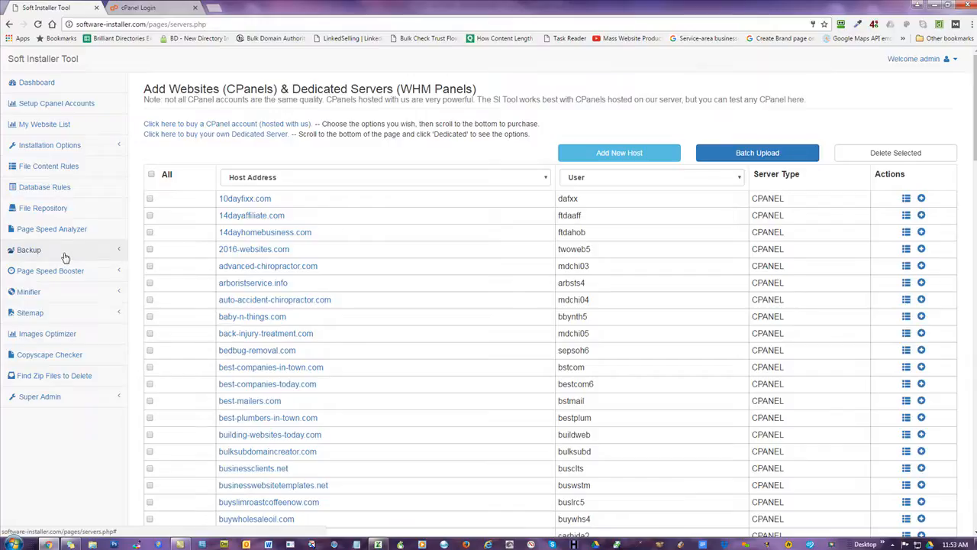
left_click(38, 291)
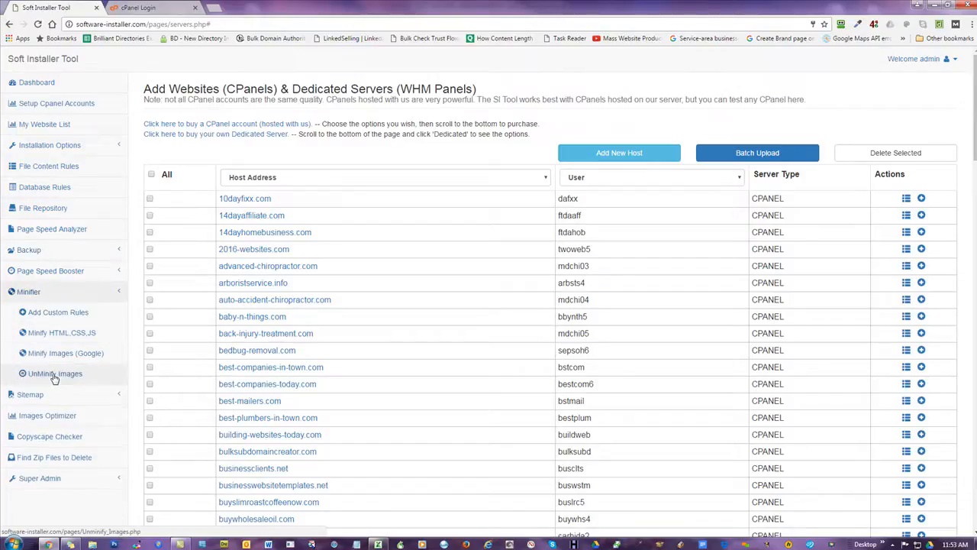
left_click(46, 294)
left_click(46, 312)
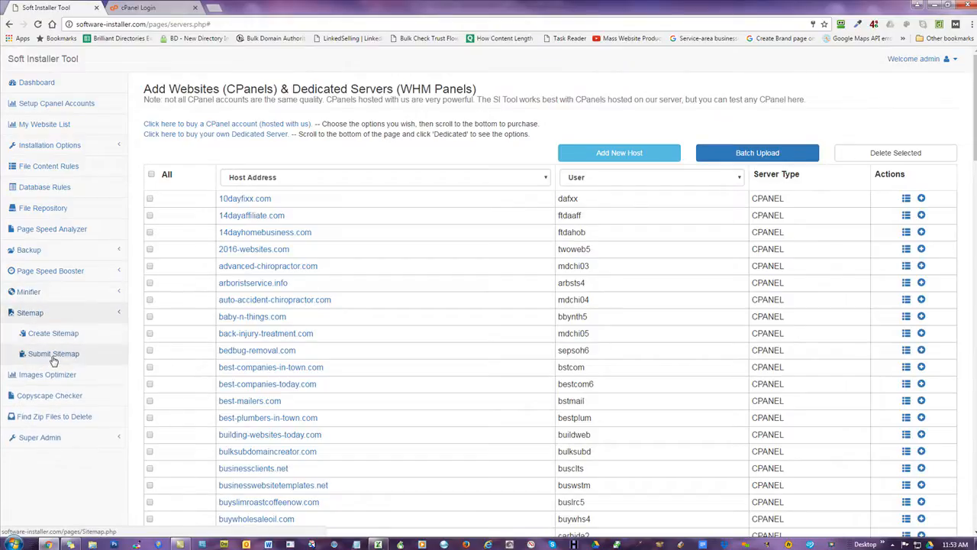